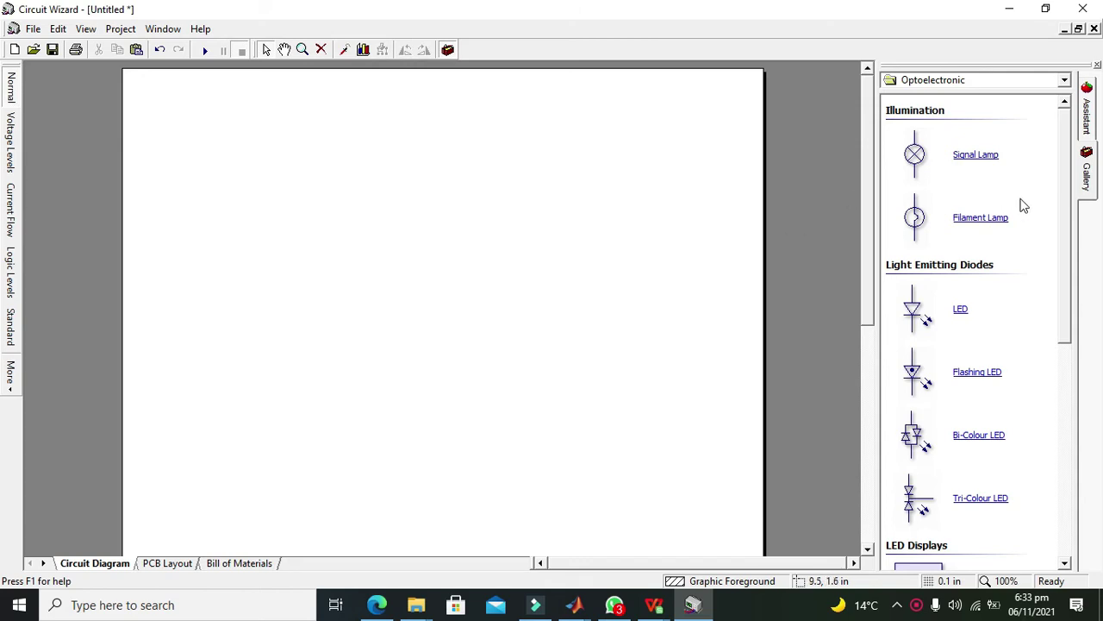
- Place two resistors from the Resistors gallery, R2 positioned below R1
{"action": "left_click", "coordinate": [1067, 213]}
{"action": "left_click_drag", "start_coordinate": [1067, 214], "coordinate": [1069, 369]}
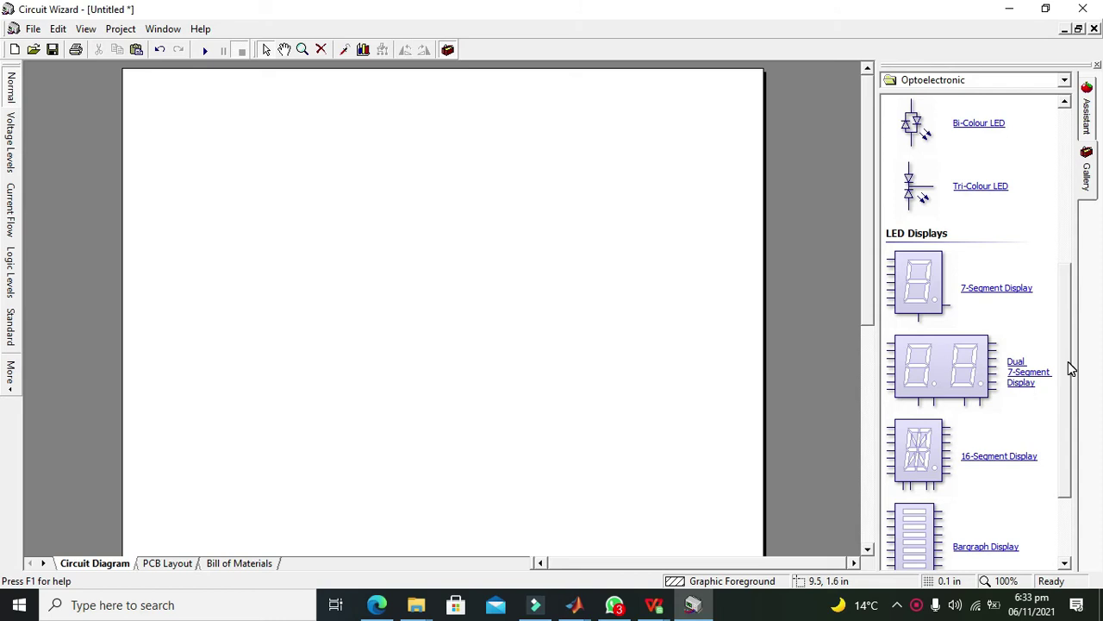
{"action": "mouse_move", "coordinate": [1069, 369]}
{"action": "left_mouse_down"}
{"action": "mouse_move", "coordinate": [1069, 387]}
{"action": "mouse_move", "coordinate": [1056, 191]}
{"action": "left_mouse_up"}
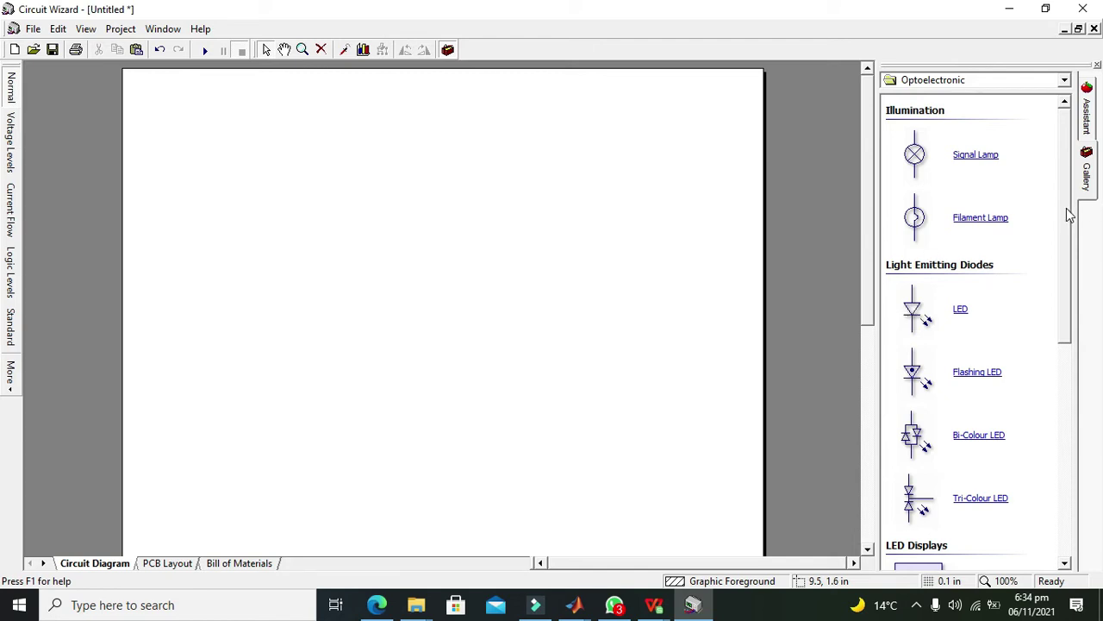
{"action": "left_click", "coordinate": [1002, 86]}
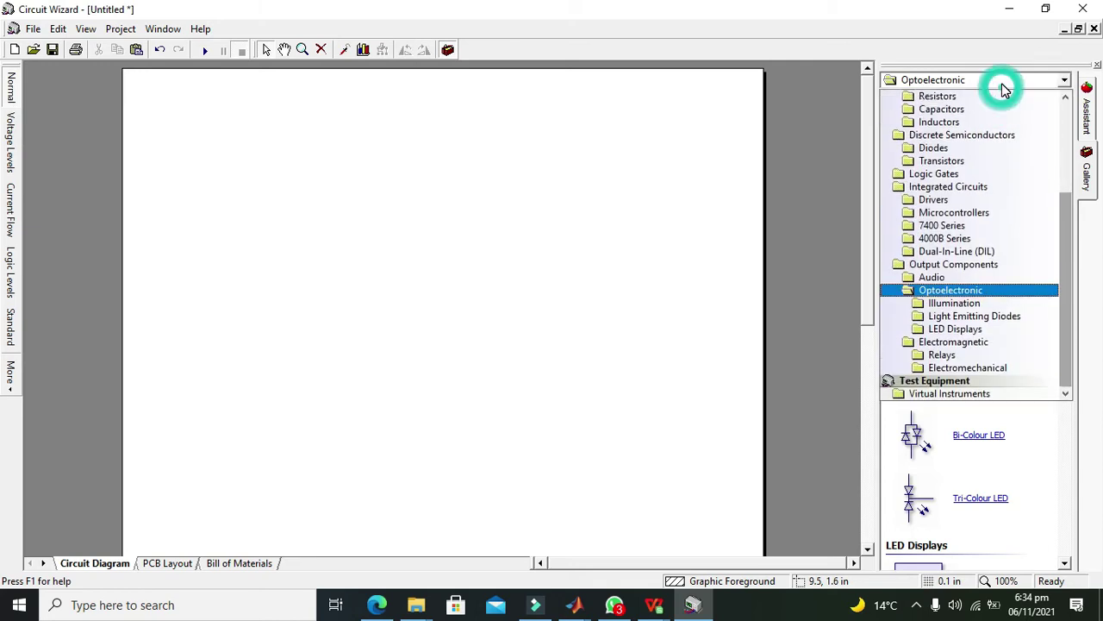
{"action": "left_click", "coordinate": [1067, 148]}
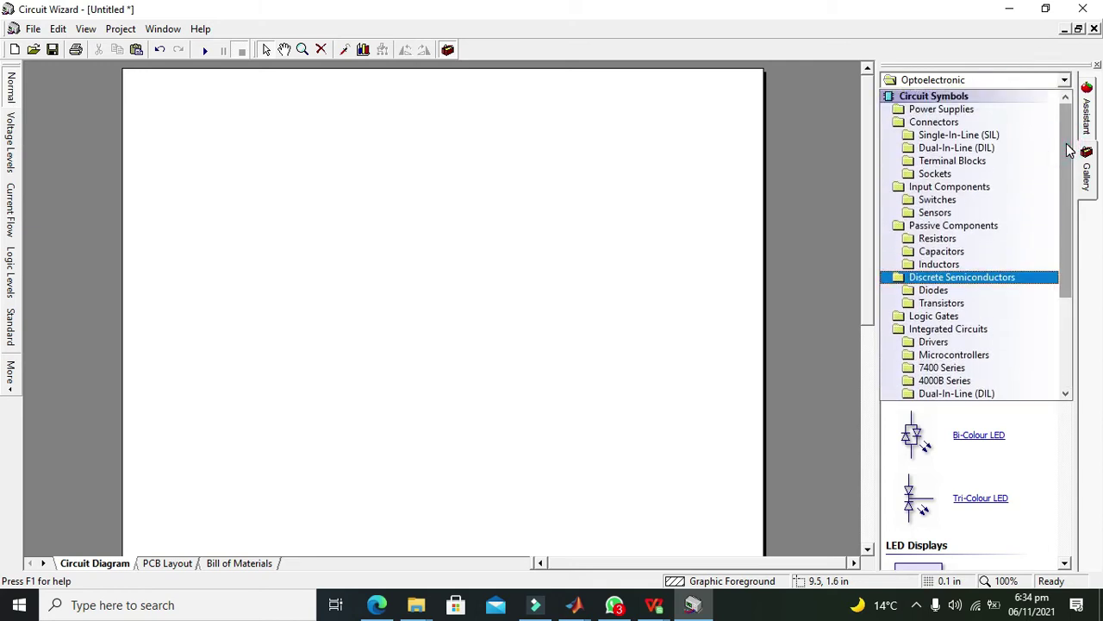
{"action": "left_click", "coordinate": [948, 238]}
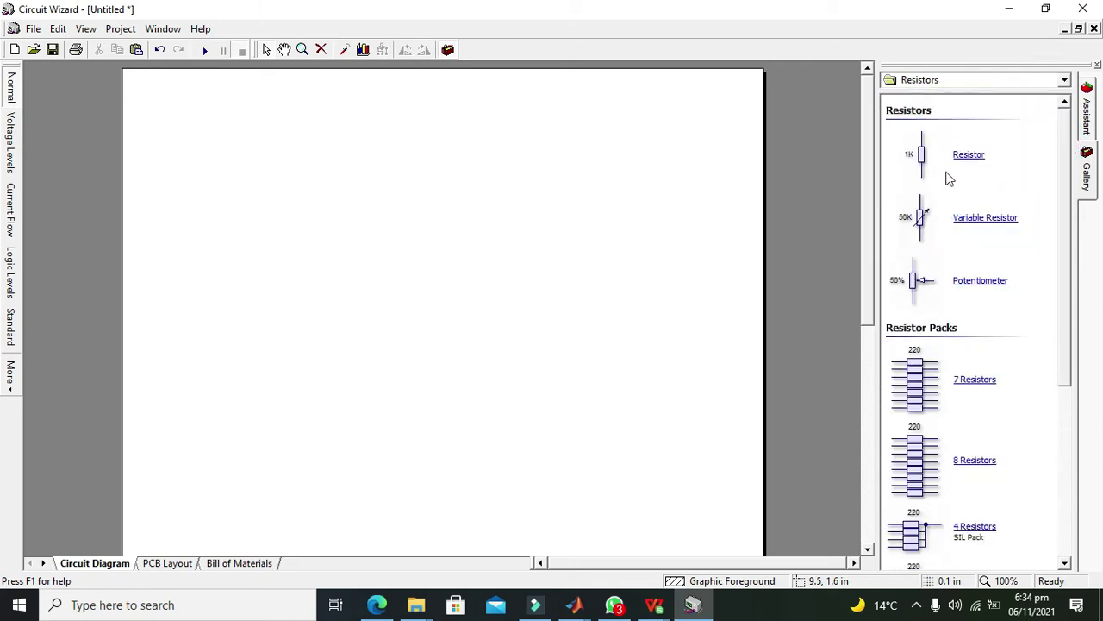
{"action": "left_click_drag", "start_coordinate": [921, 156], "coordinate": [267, 263]}
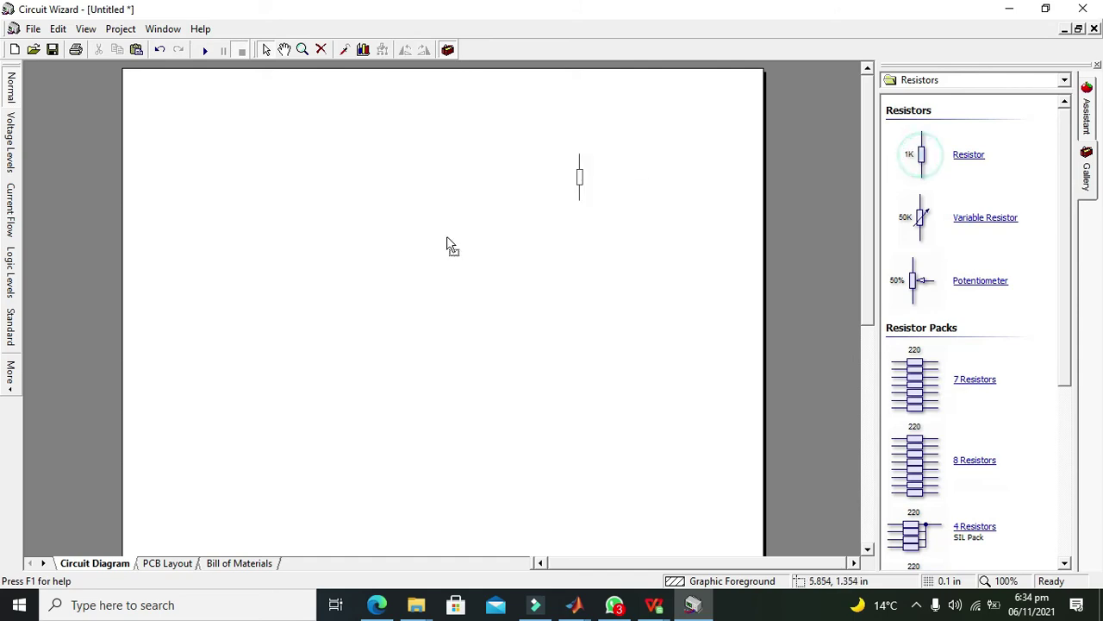
{"action": "left_click", "coordinate": [349, 284]}
{"action": "mouse_move", "coordinate": [920, 158]}
{"action": "left_mouse_down"}
{"action": "mouse_move", "coordinate": [269, 345]}
{"action": "mouse_move", "coordinate": [269, 285]}
{"action": "left_mouse_up"}
{"action": "left_click", "coordinate": [310, 340]}
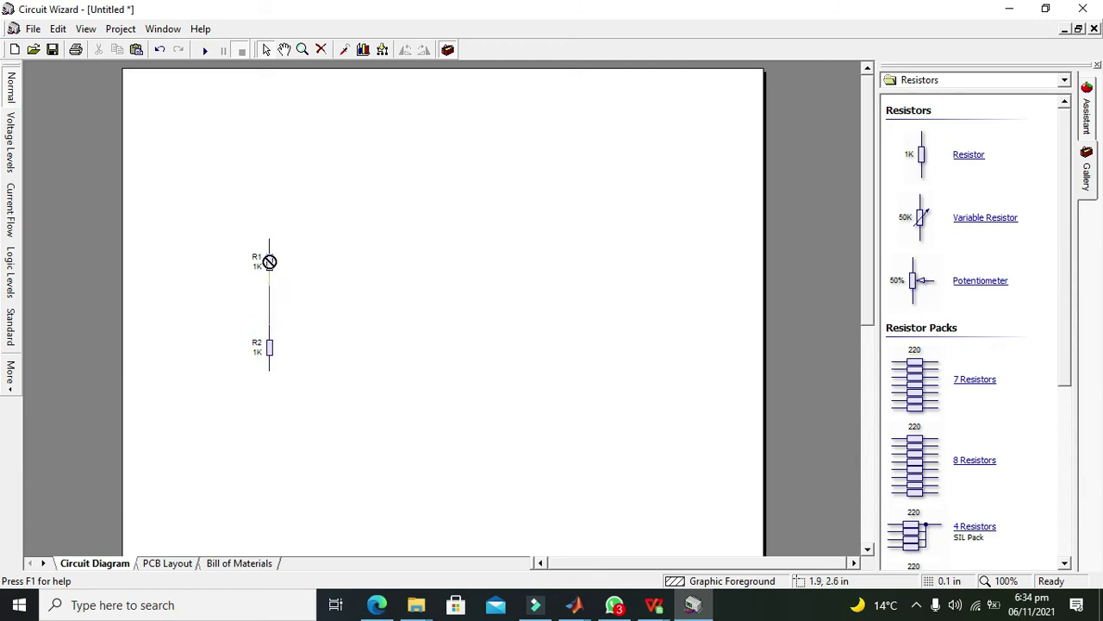
- Change R2's resistance value and move both resistors lower on the page
{"action": "left_click", "coordinate": [319, 300]}
{"action": "left_click", "coordinate": [270, 348]}
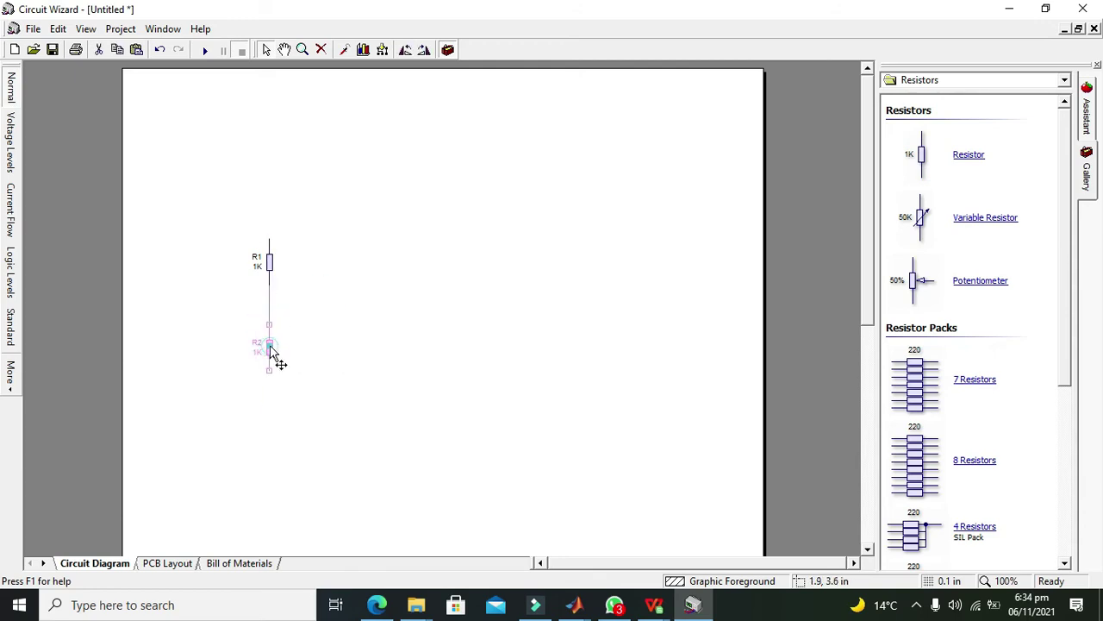
{"action": "double_click", "coordinate": [270, 347]}
{"action": "left_click", "coordinate": [499, 315]}
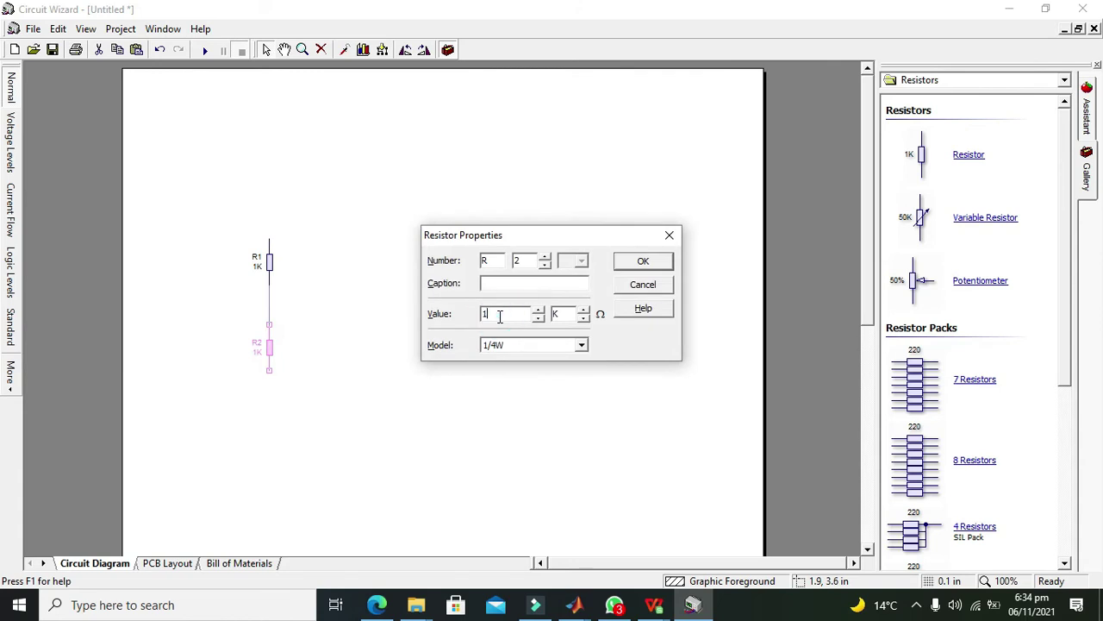
{"action": "type", "text": "0"}
{"action": "key", "text": "Return"}
{"action": "left_click", "coordinate": [352, 251]}
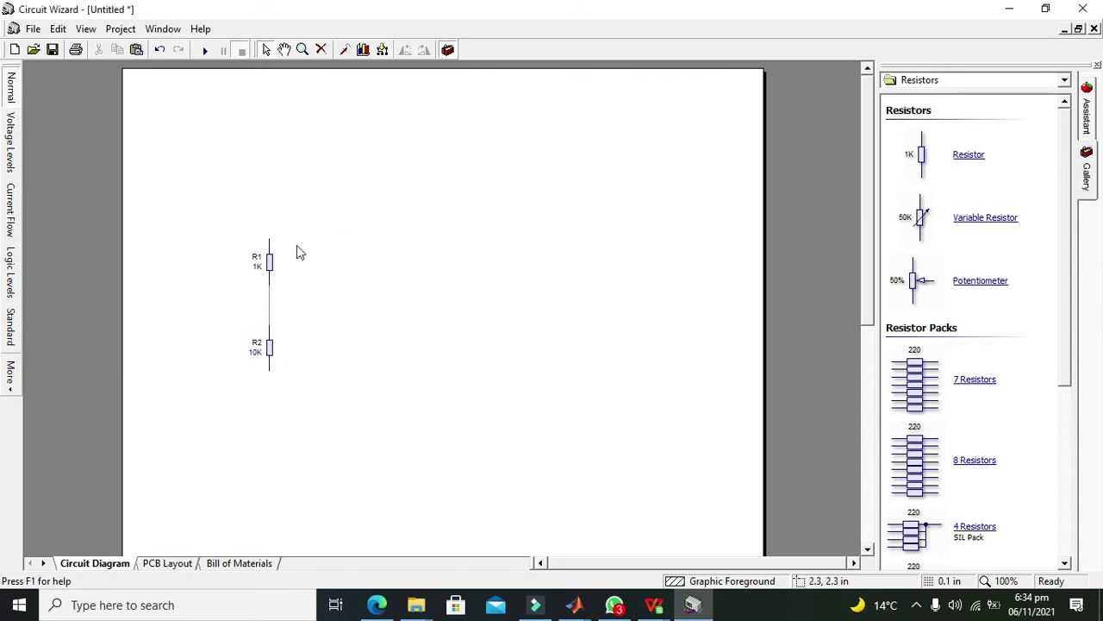
{"action": "left_click_drag", "start_coordinate": [229, 221], "coordinate": [330, 398]}
{"action": "left_click_drag", "start_coordinate": [268, 347], "coordinate": [268, 409]}
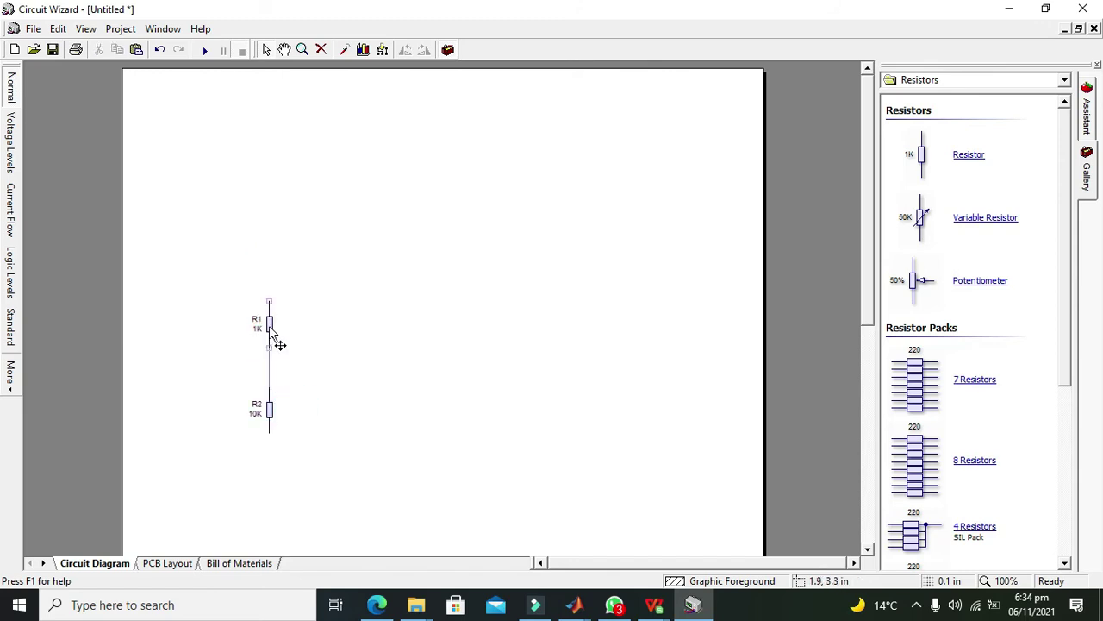
- Set R1's resistance to 2K, then change it to 500K
{"action": "double_click", "coordinate": [273, 336]}
{"action": "type", "text": "2"}
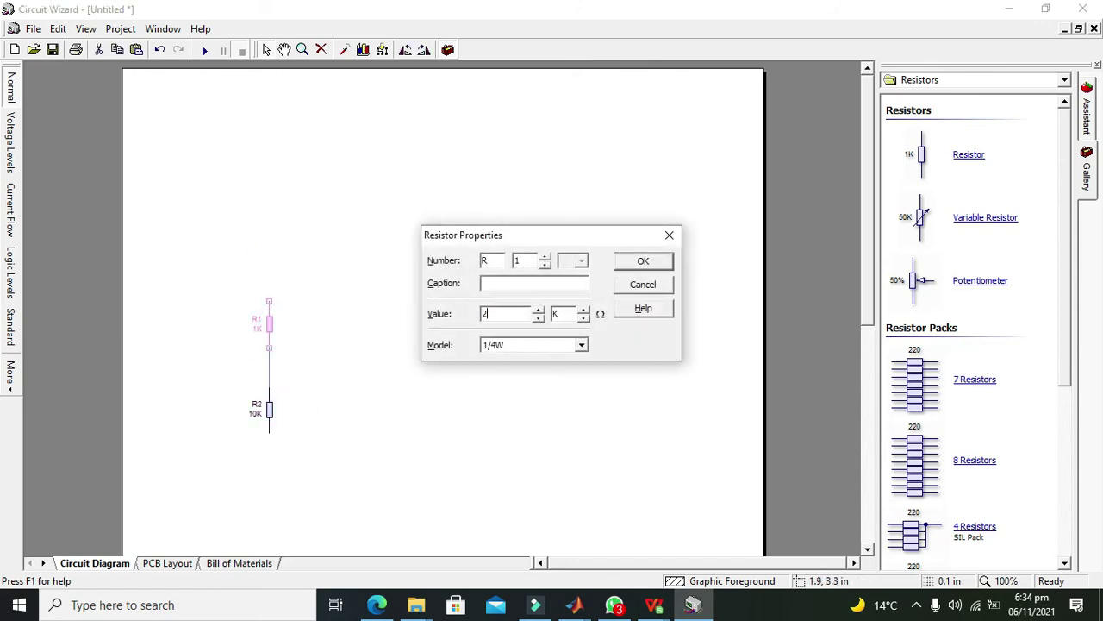
{"action": "left_click", "coordinate": [645, 260]}
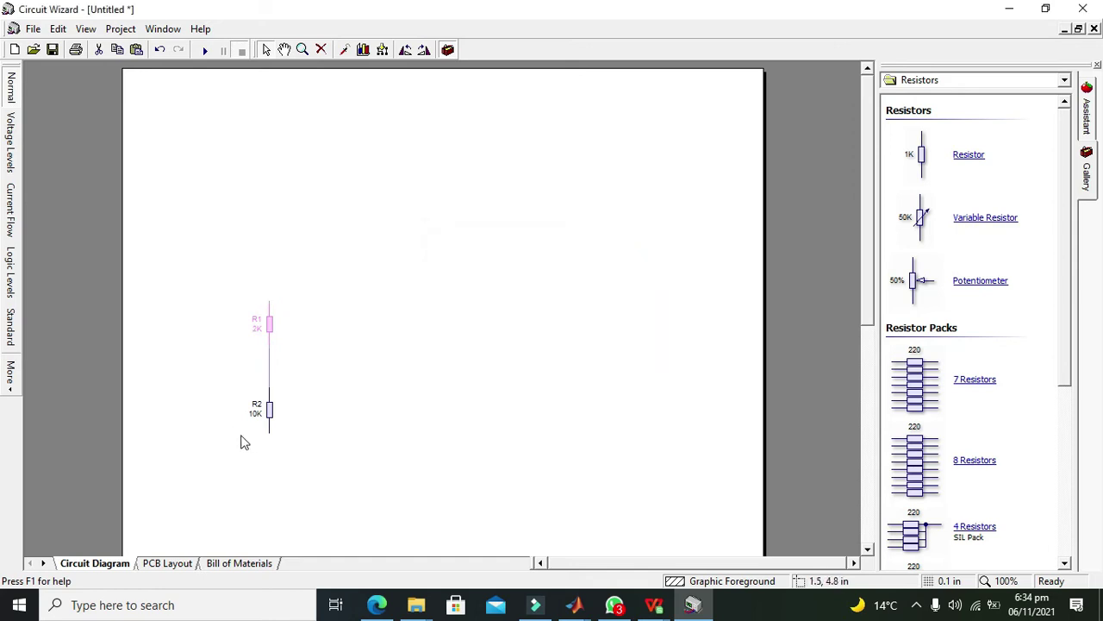
{"action": "left_click", "coordinate": [270, 412]}
{"action": "double_click", "coordinate": [270, 329]}
{"action": "type", "text": "500"}
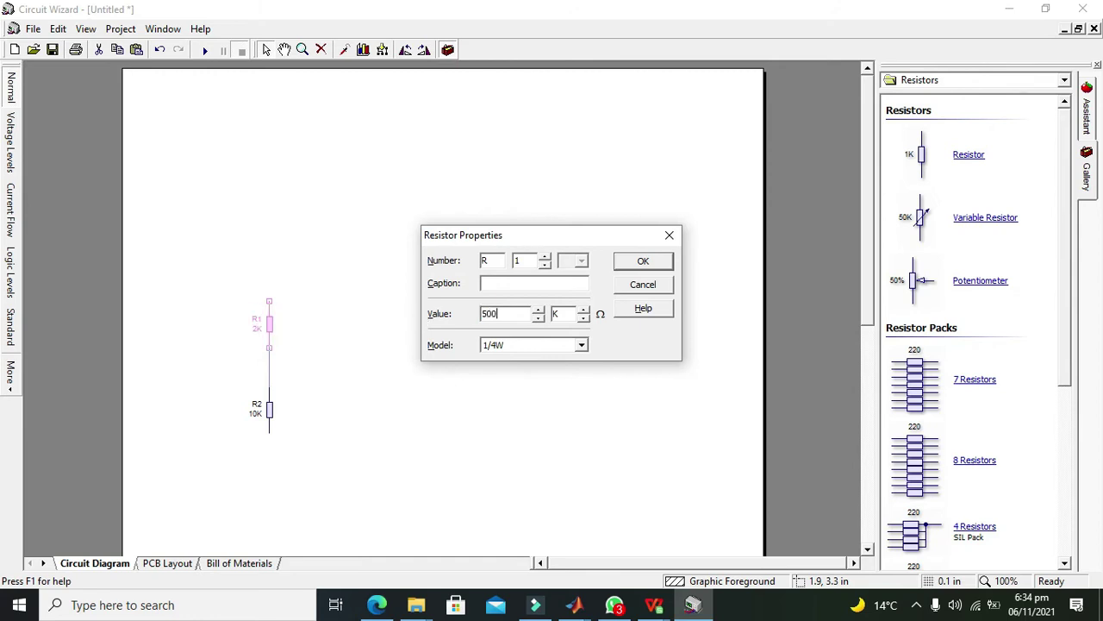
{"action": "left_click", "coordinate": [660, 262]}
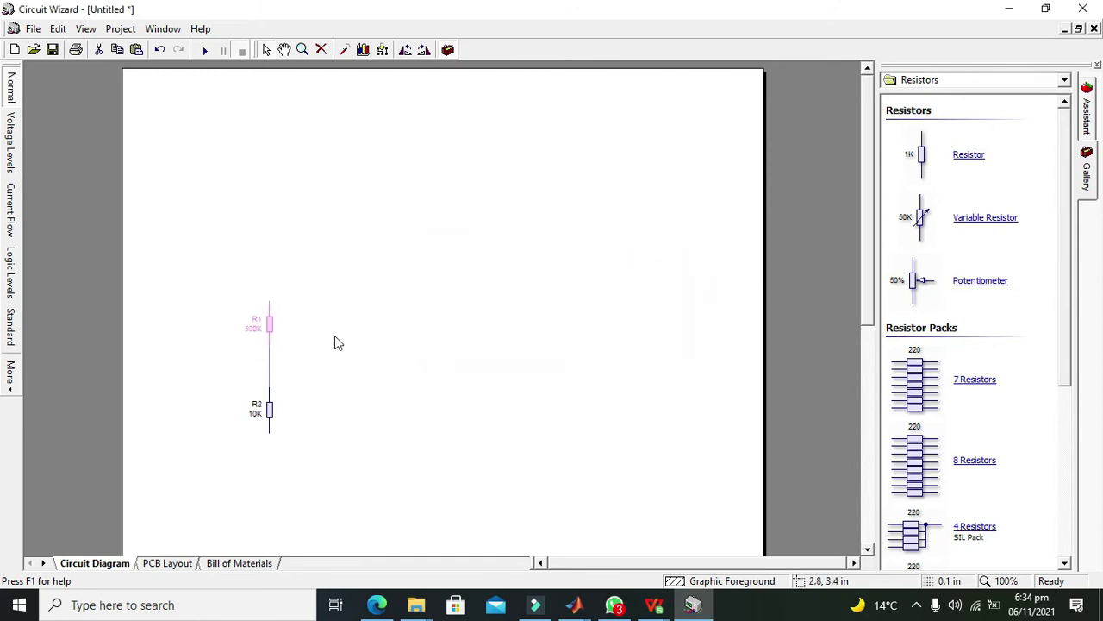
{"action": "left_click", "coordinate": [327, 355]}
- Set R2 to 5K and change R1 to 500 Ω
{"action": "double_click", "coordinate": [268, 409]}
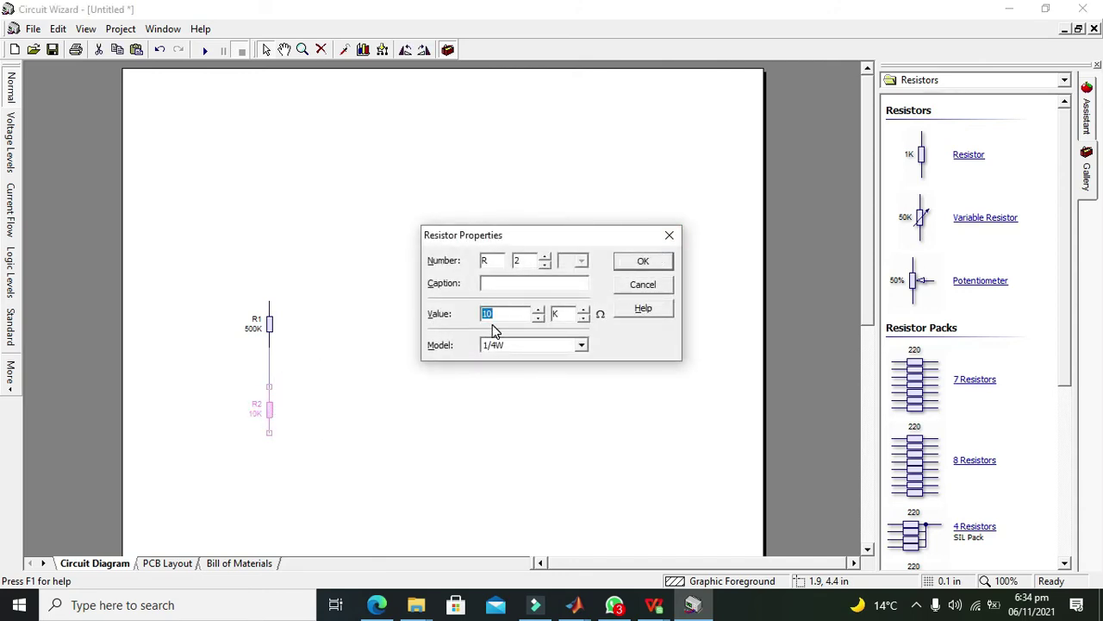
{"action": "type", "text": "20"}
{"action": "left_click", "coordinate": [638, 263]}
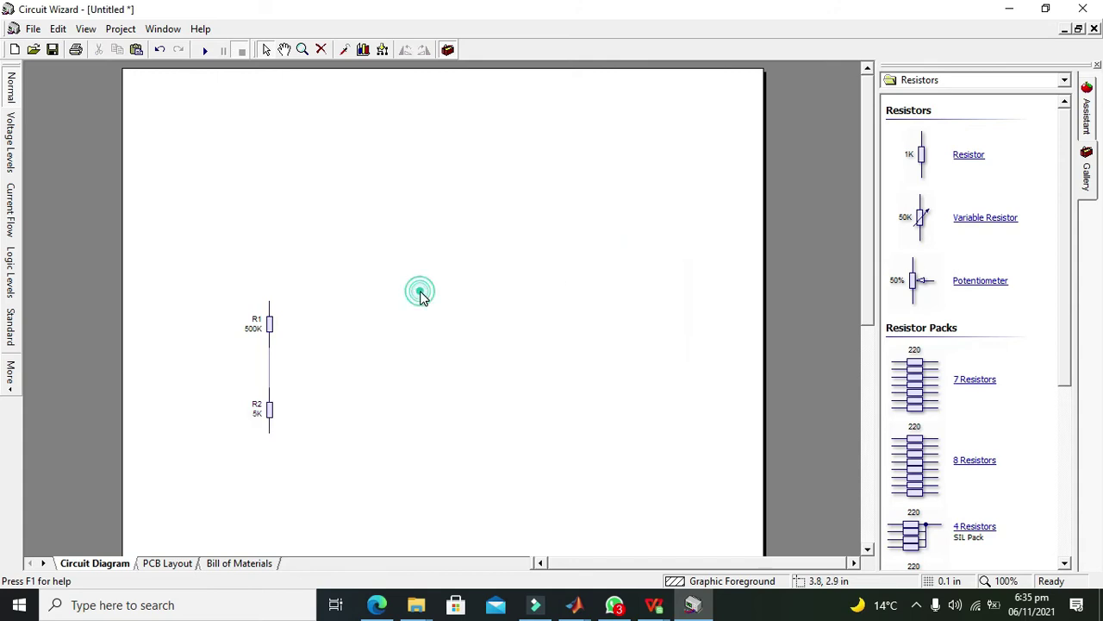
{"action": "double_click", "coordinate": [254, 330]}
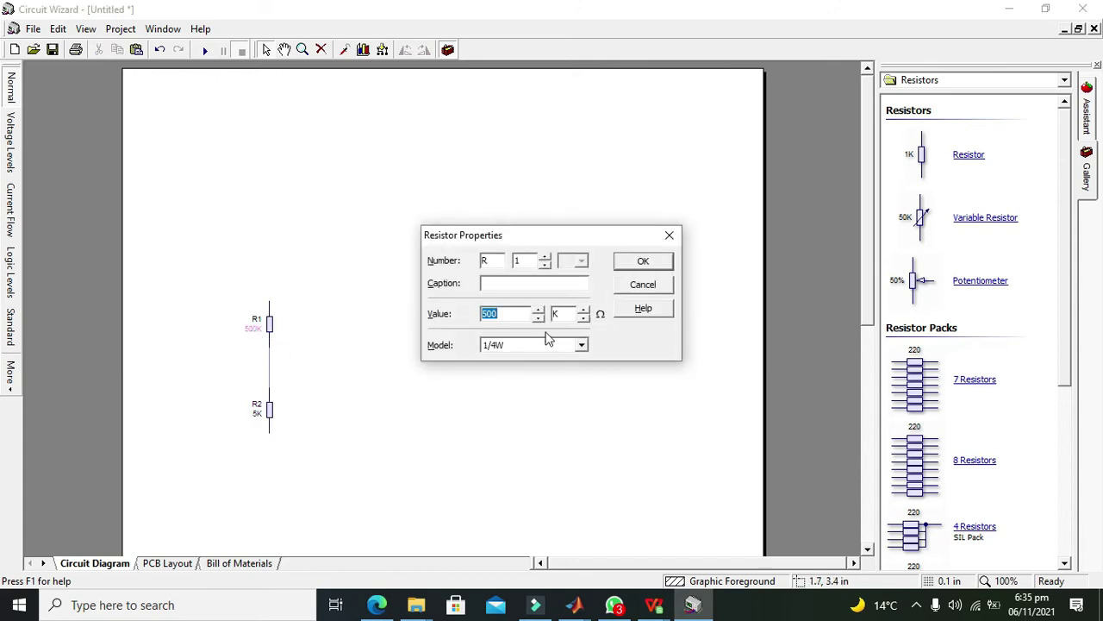
{"action": "left_click", "coordinate": [585, 317]}
{"action": "left_click", "coordinate": [643, 260]}
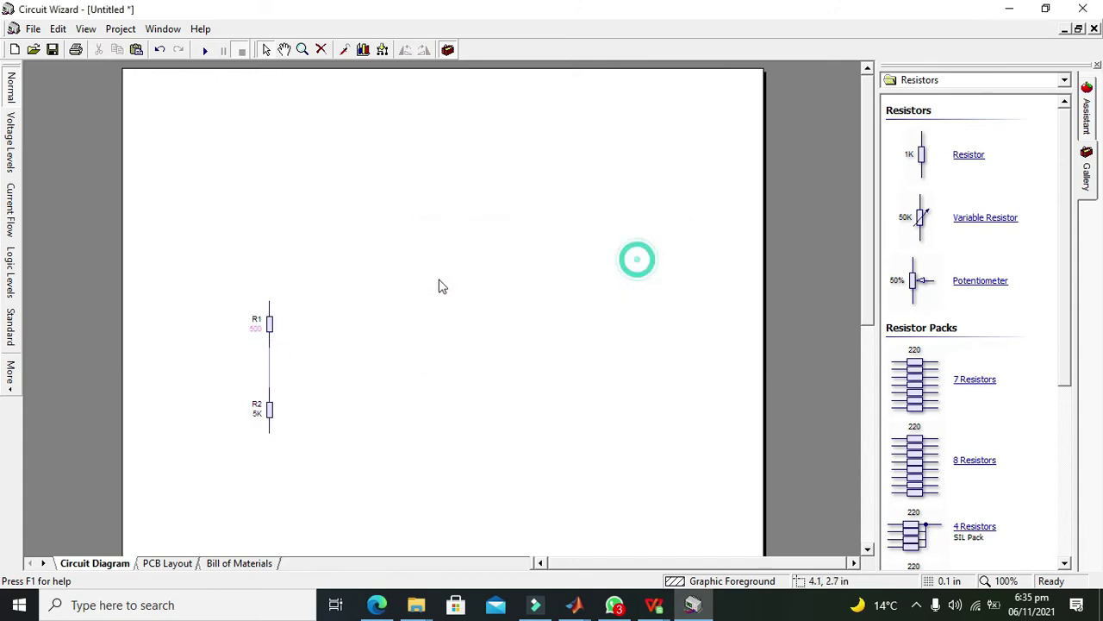
{"action": "left_click", "coordinate": [978, 82]}
- Add NPN transistor Q1 right of R1 with its base wired to R1's top
{"action": "left_click", "coordinate": [1069, 125]}
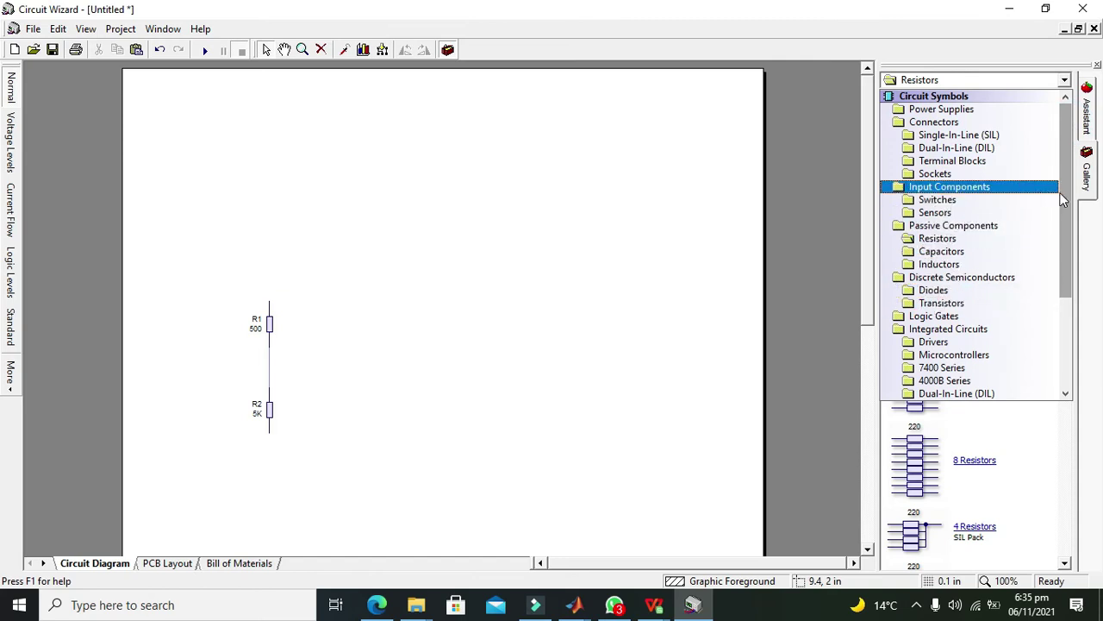
{"action": "left_click_drag", "start_coordinate": [1064, 196], "coordinate": [1069, 330]}
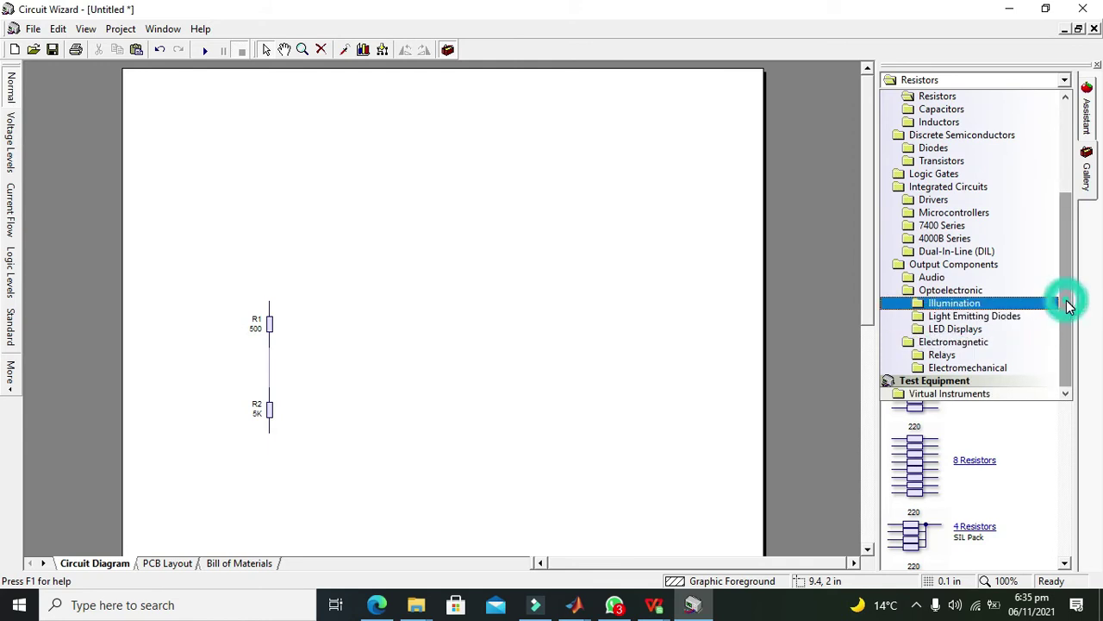
{"action": "left_click_drag", "start_coordinate": [1069, 307], "coordinate": [1068, 213]}
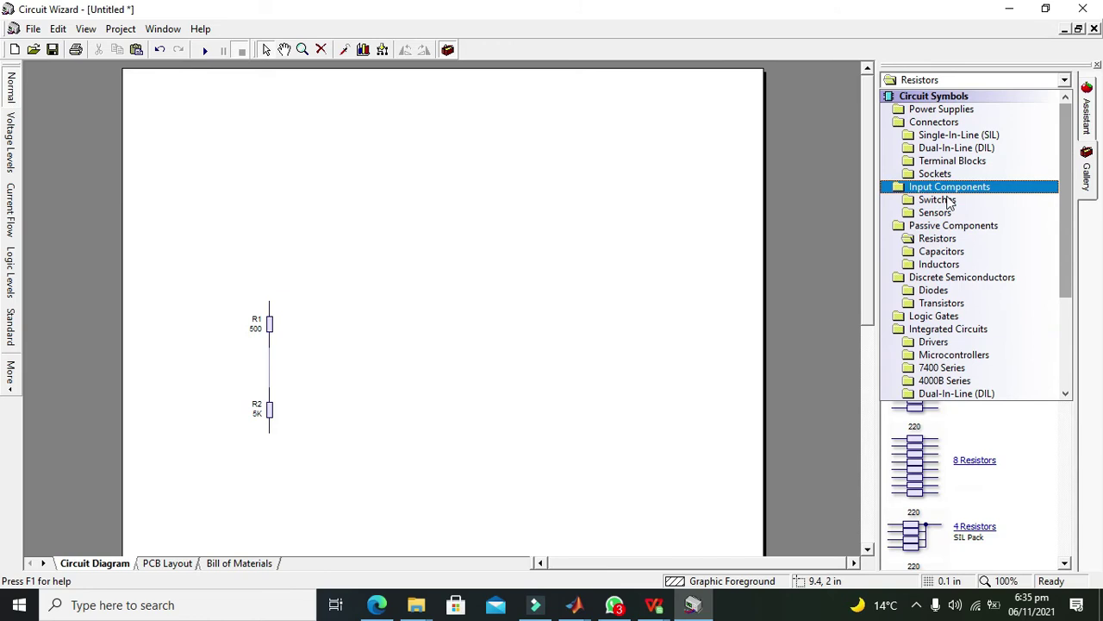
{"action": "left_click", "coordinate": [933, 303]}
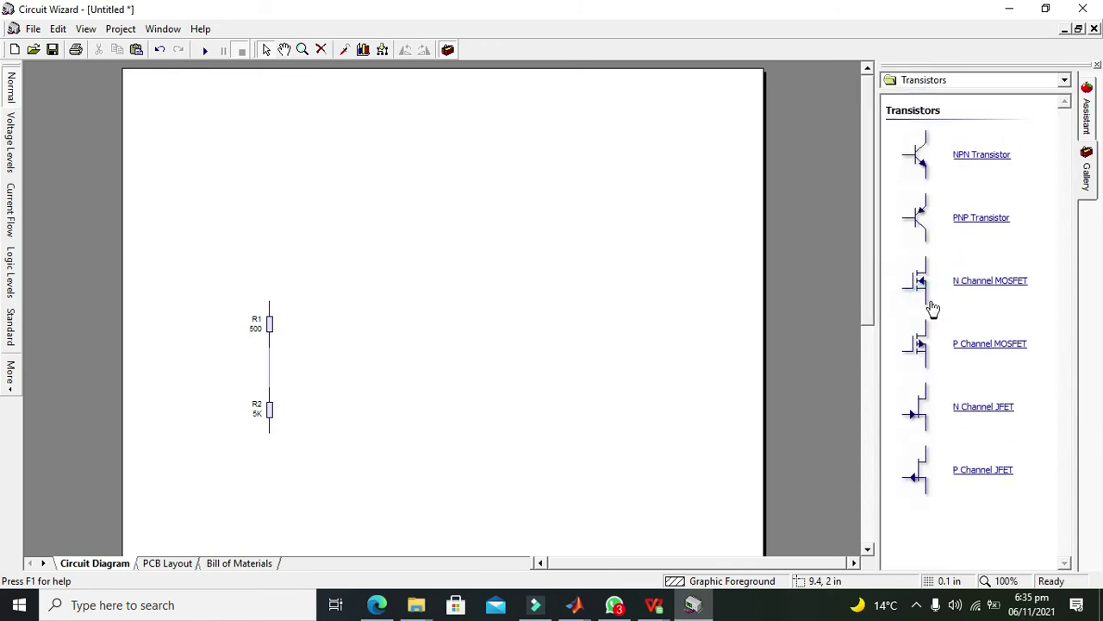
{"action": "mouse_move", "coordinate": [919, 157]}
{"action": "left_mouse_down"}
{"action": "mouse_move", "coordinate": [850, 155]}
{"action": "mouse_move", "coordinate": [360, 303]}
{"action": "mouse_move", "coordinate": [270, 294]}
{"action": "left_mouse_up"}
{"action": "left_click", "coordinate": [296, 310]}
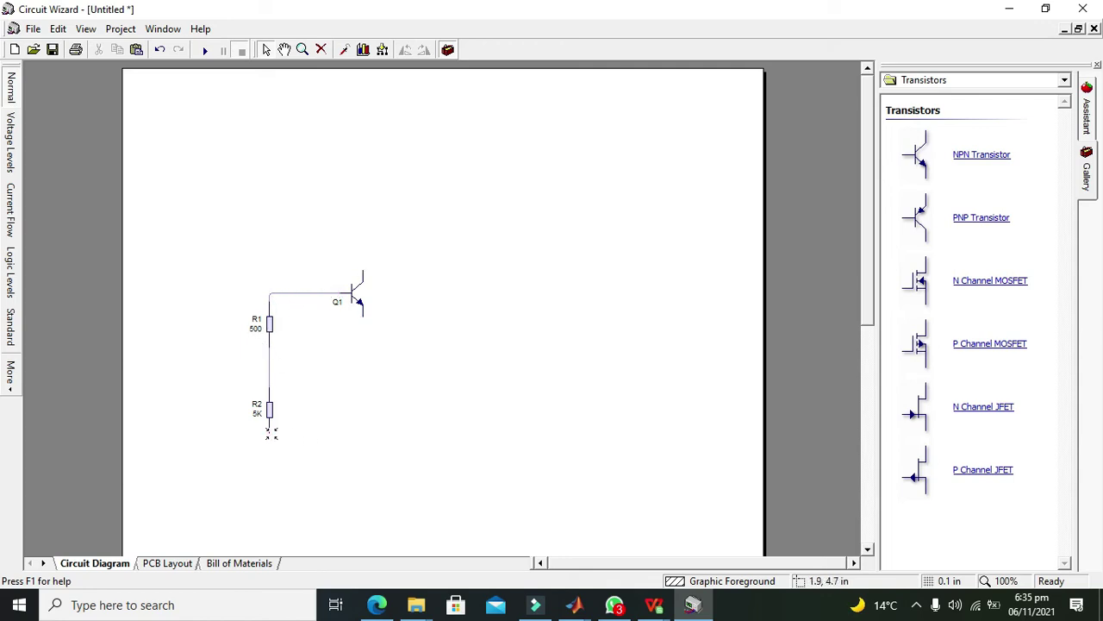
{"action": "left_click", "coordinate": [940, 81]}
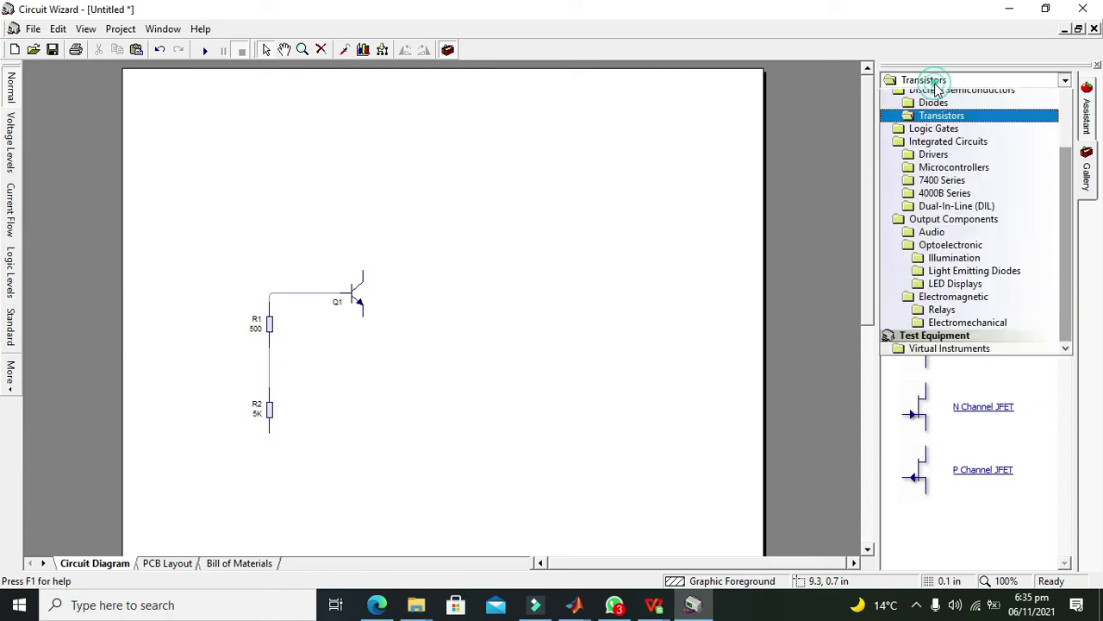
- Place a 9V battery B1 to the right of the circuit
{"action": "scroll", "coordinate": [983, 112], "scroll_direction": "up", "scroll_amount": 4}
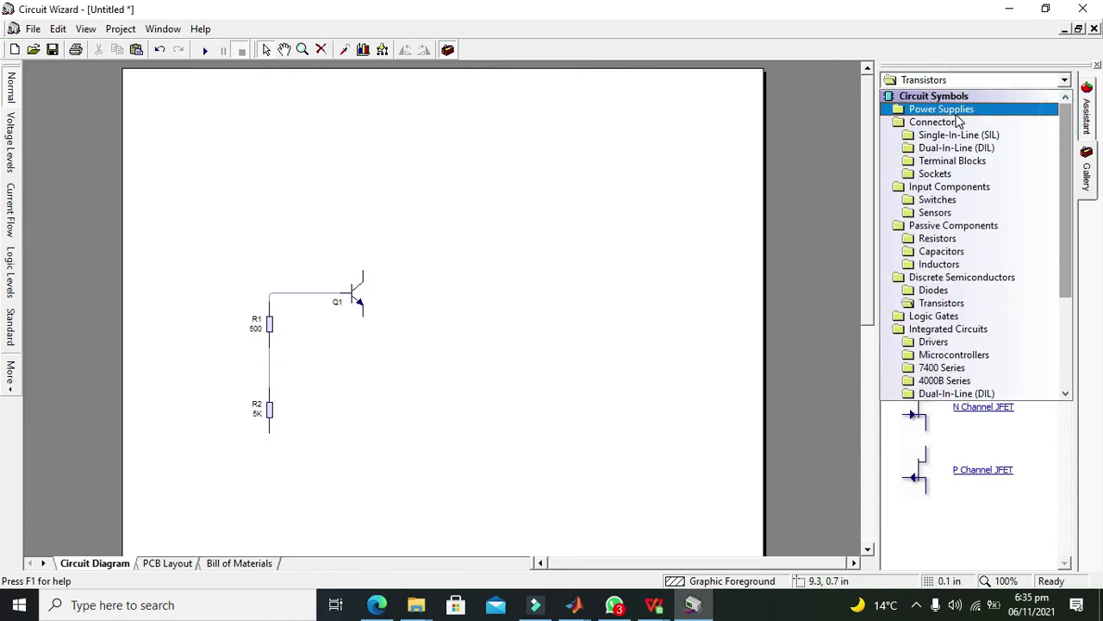
{"action": "left_click", "coordinate": [956, 113]}
{"action": "mouse_move", "coordinate": [922, 163]}
{"action": "left_mouse_down"}
{"action": "mouse_move", "coordinate": [502, 362]}
{"action": "mouse_move", "coordinate": [270, 434]}
{"action": "left_mouse_up"}
{"action": "left_click", "coordinate": [569, 349]}
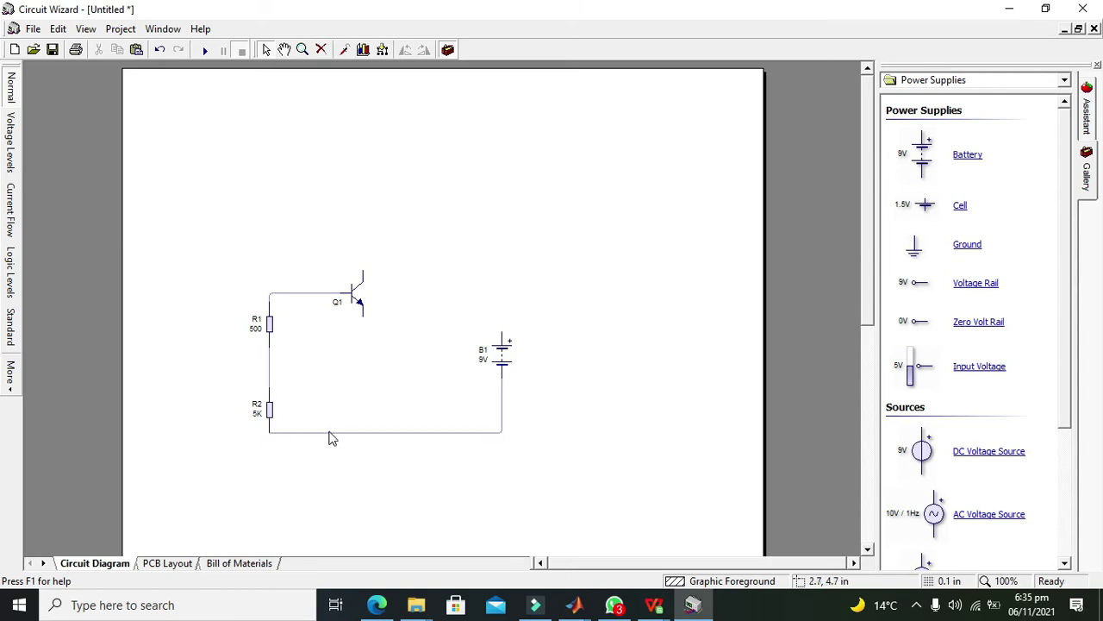
- Lower the bottom wire, connect Q1's emitter to it, and add ground below
{"action": "left_click", "coordinate": [328, 433]}
{"action": "left_click_drag", "start_coordinate": [328, 433], "coordinate": [330, 463]}
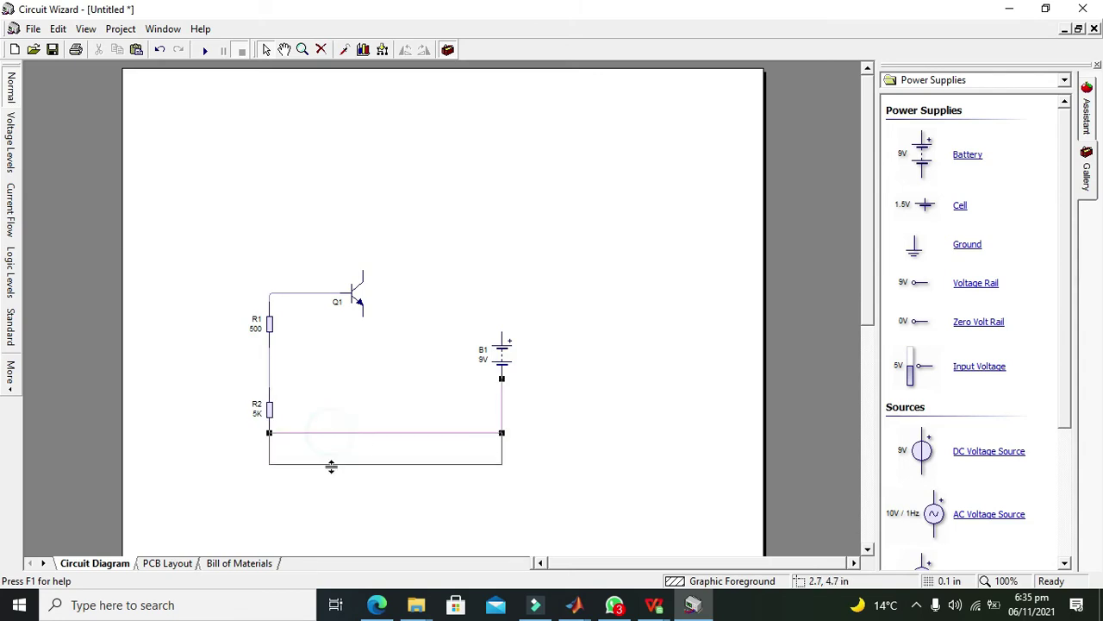
{"action": "left_click", "coordinate": [350, 389]}
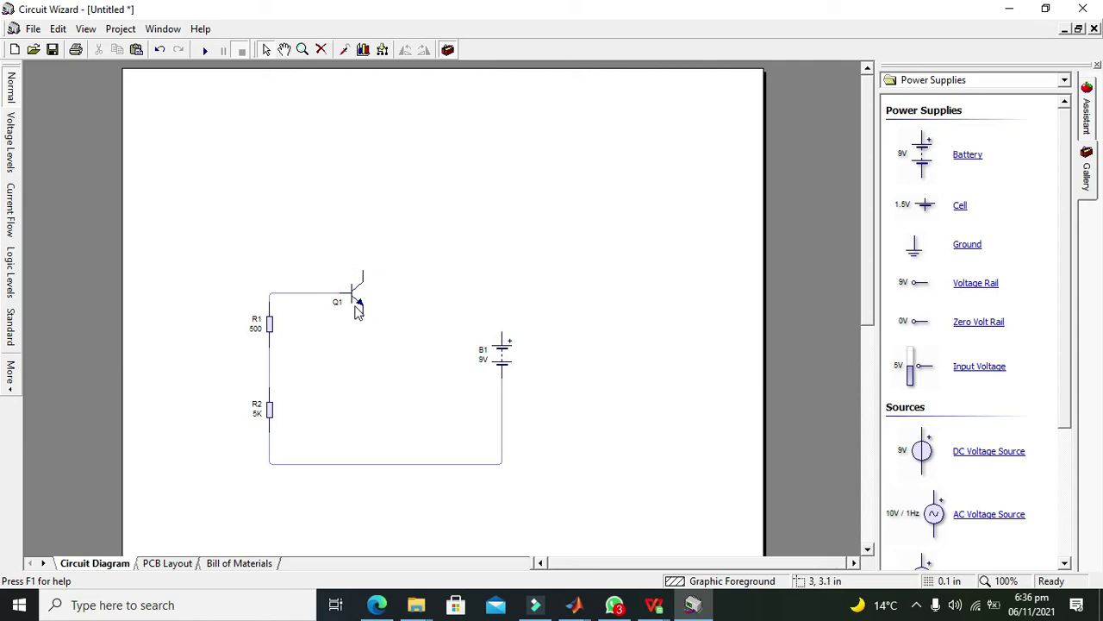
{"action": "left_click_drag", "start_coordinate": [363, 312], "coordinate": [370, 460]}
{"action": "left_click", "coordinate": [395, 419]}
{"action": "mouse_move", "coordinate": [914, 248]}
{"action": "left_mouse_down"}
{"action": "mouse_move", "coordinate": [372, 498]}
{"action": "mouse_move", "coordinate": [363, 488]}
{"action": "left_mouse_up"}
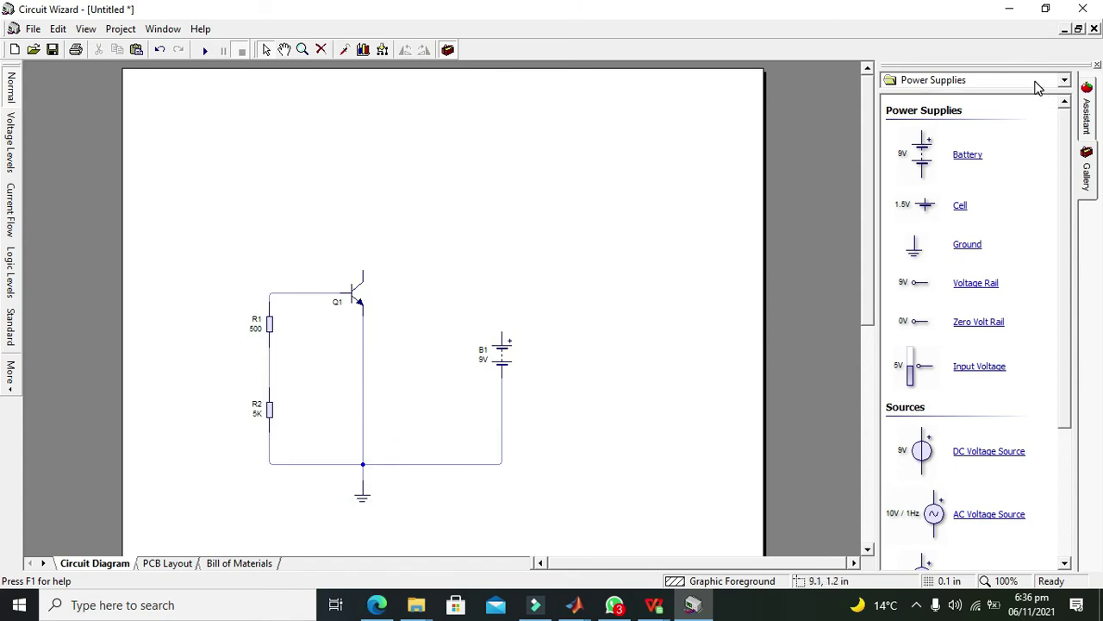
{"action": "left_click", "coordinate": [1064, 80]}
- Place LED D1 above Q1 with its cathode wired to the collector
{"action": "left_click", "coordinate": [939, 264]}
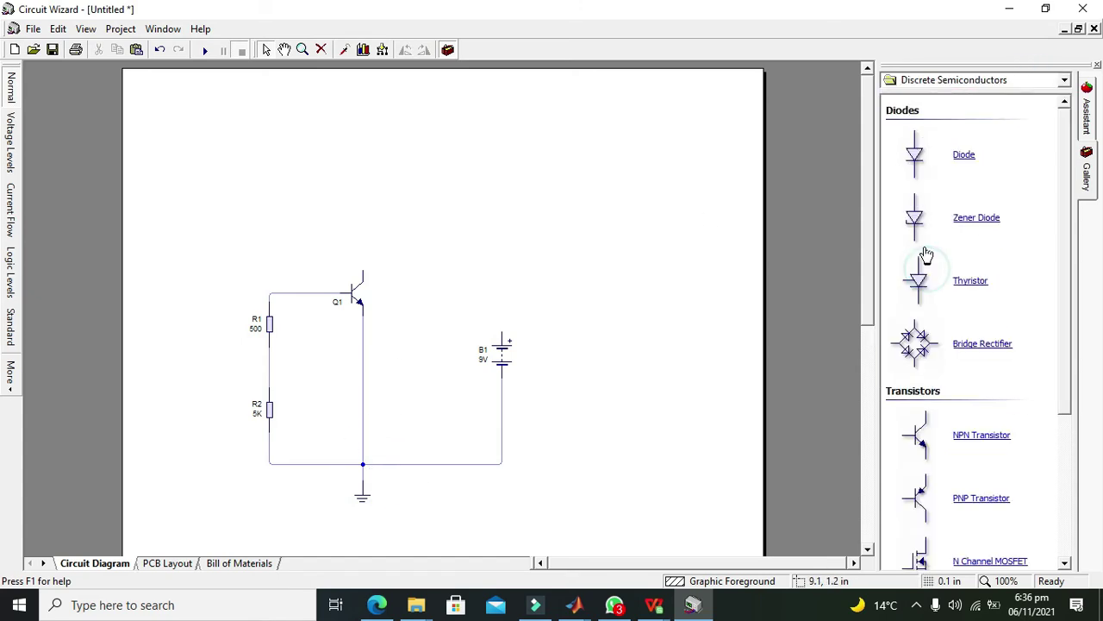
{"action": "left_click", "coordinate": [930, 83]}
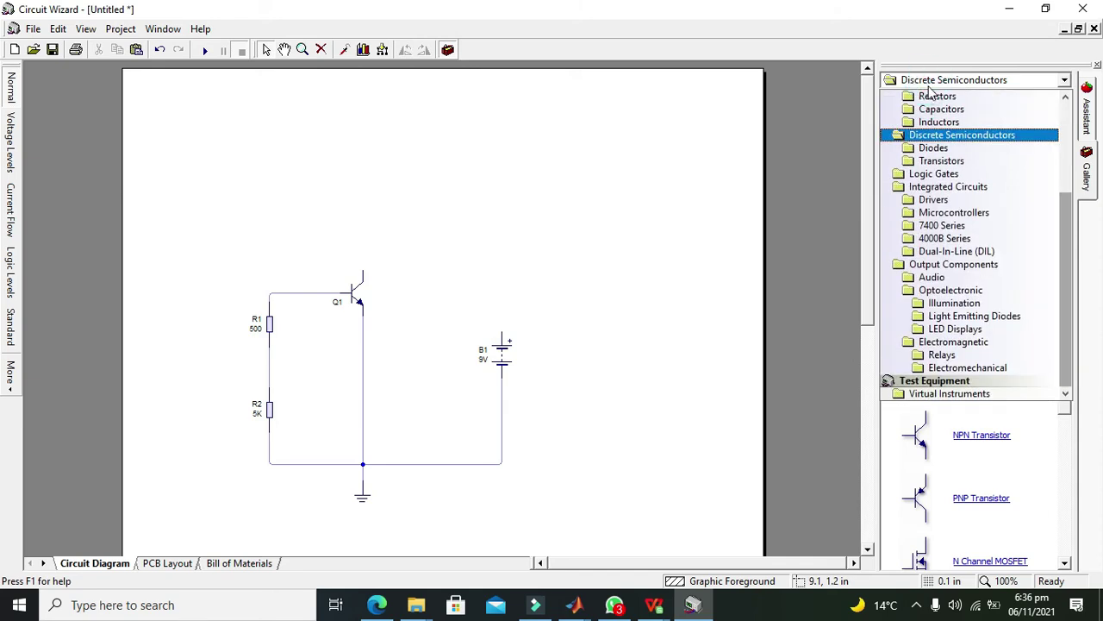
{"action": "left_click", "coordinate": [963, 299]}
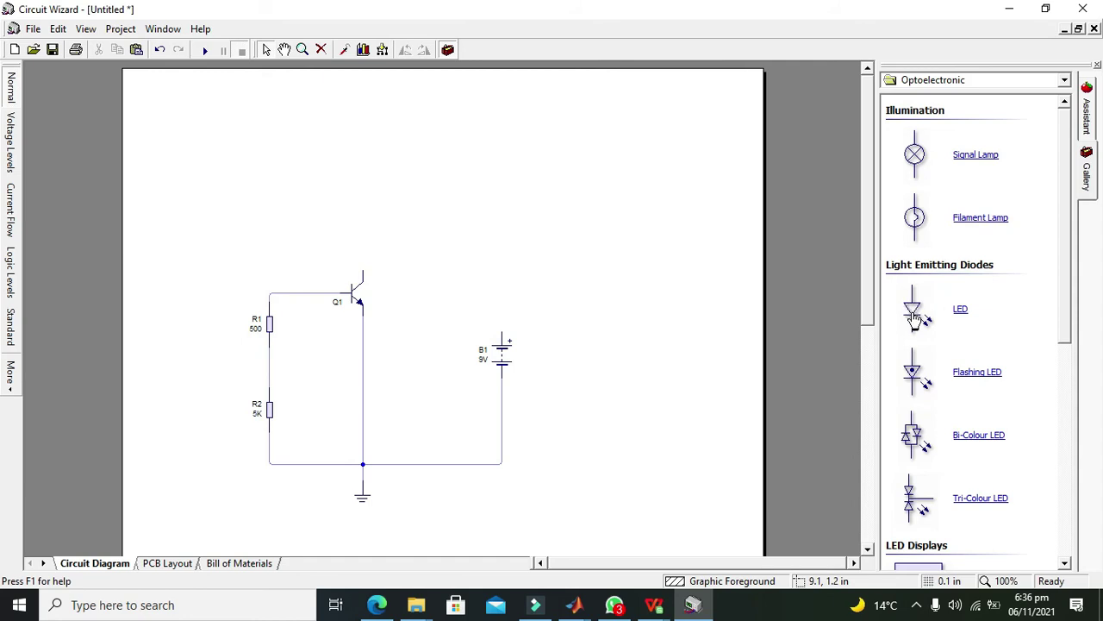
{"action": "left_click_drag", "start_coordinate": [912, 312], "coordinate": [366, 224]}
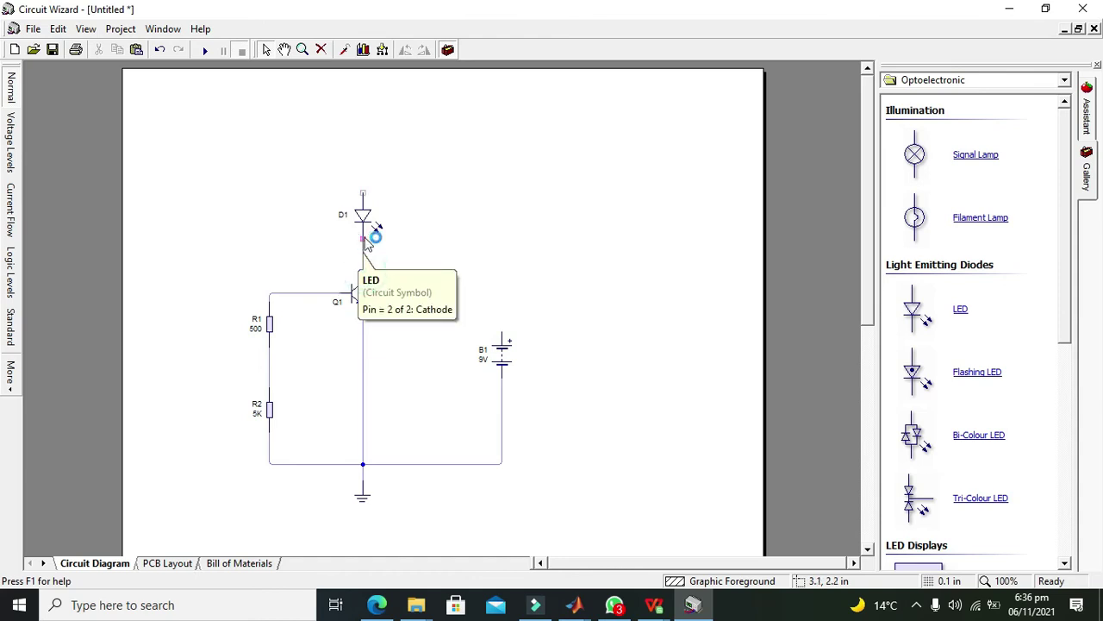
{"action": "left_click_drag", "start_coordinate": [363, 272], "coordinate": [363, 238]}
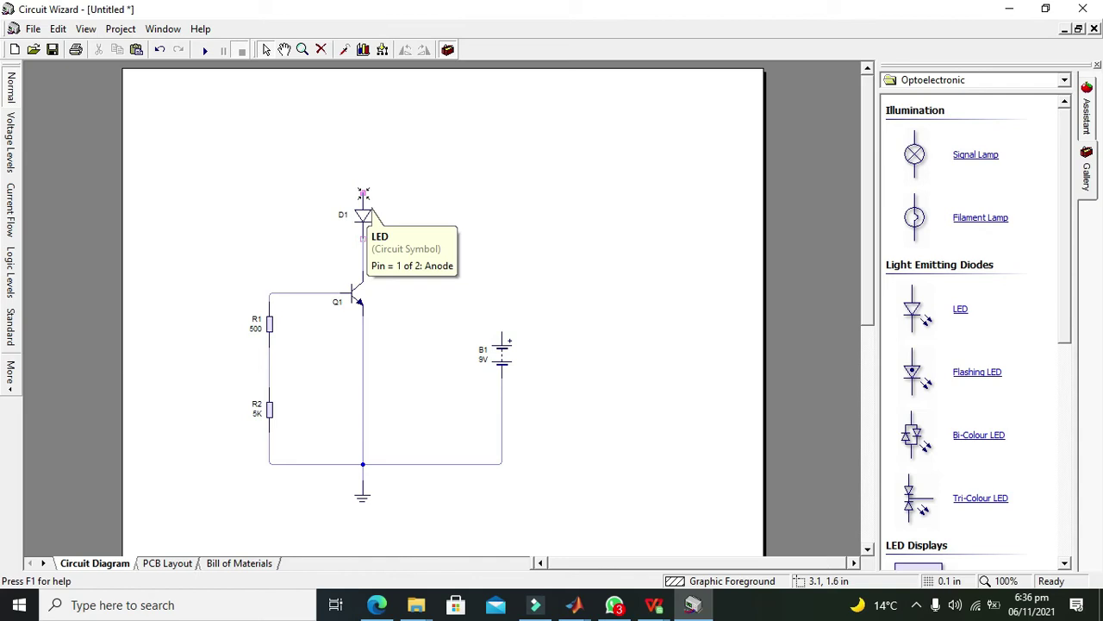
- Wire the LED's anode across to battery B1's positive terminal
{"action": "left_click", "coordinate": [363, 193]}
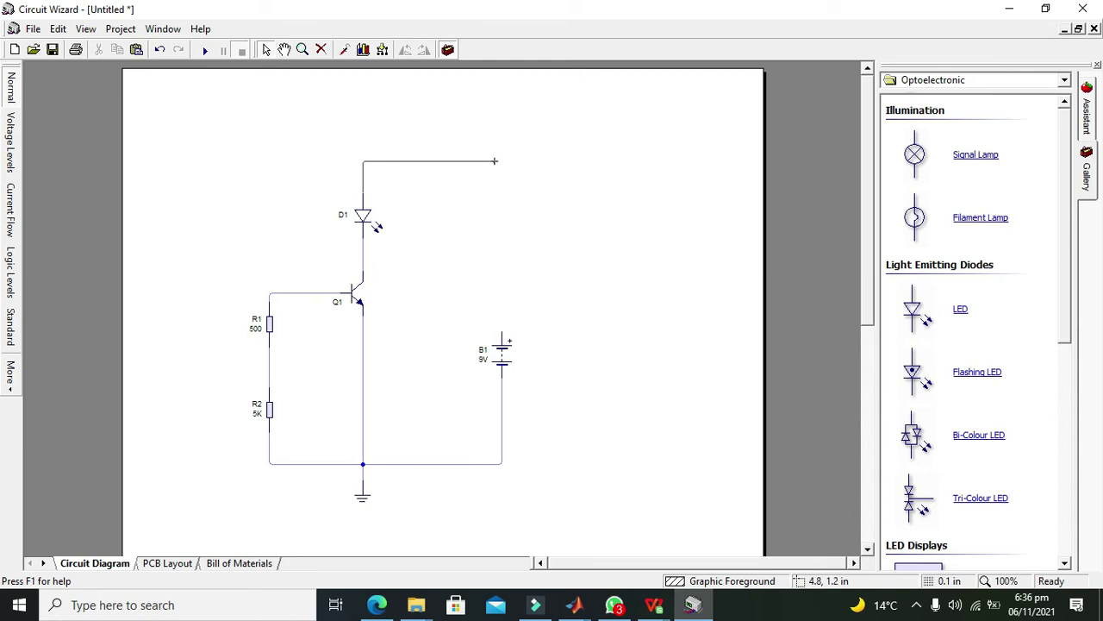
{"action": "left_click", "coordinate": [495, 161]}
{"action": "left_click", "coordinate": [502, 154]}
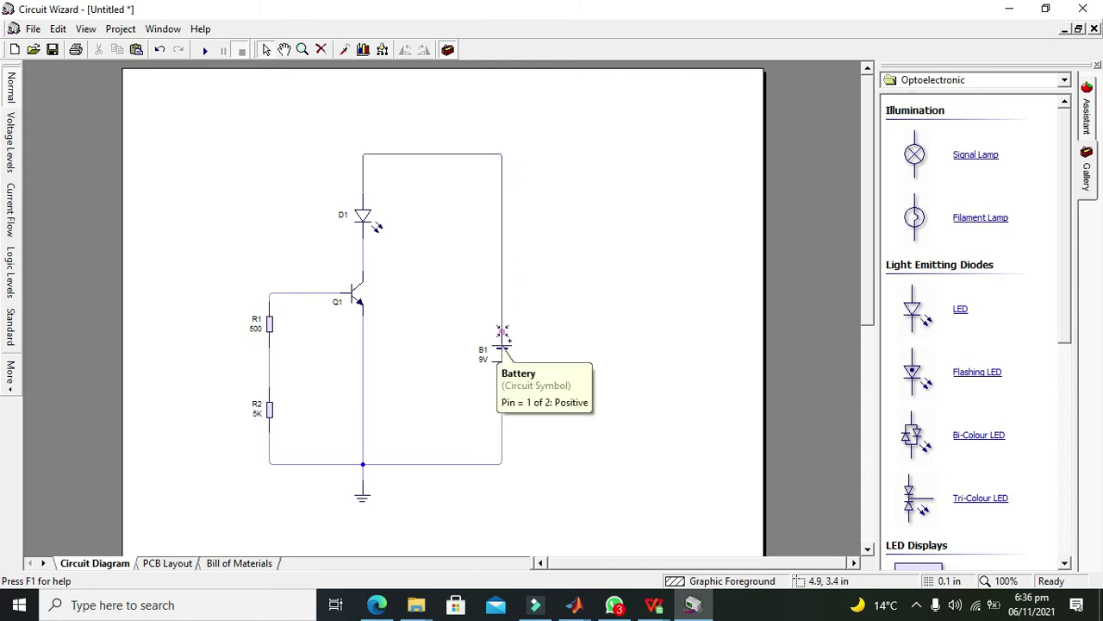
{"action": "left_click", "coordinate": [502, 334]}
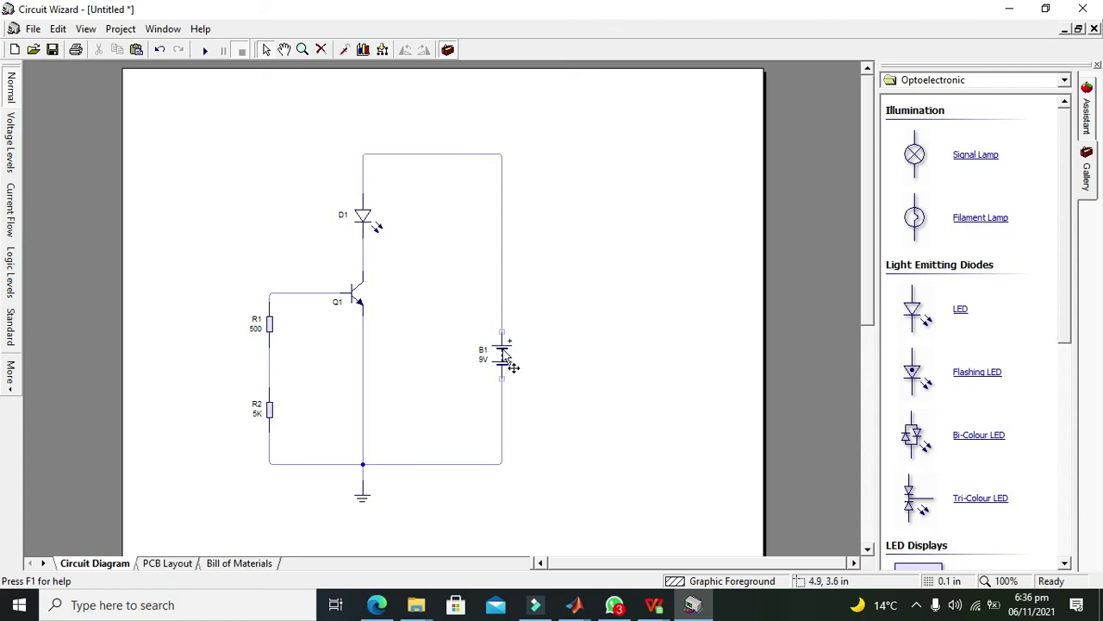
- Add LDR R3 left of the circuit, wired from the R1–R2 junction to the top rail
{"action": "left_click", "coordinate": [974, 80]}
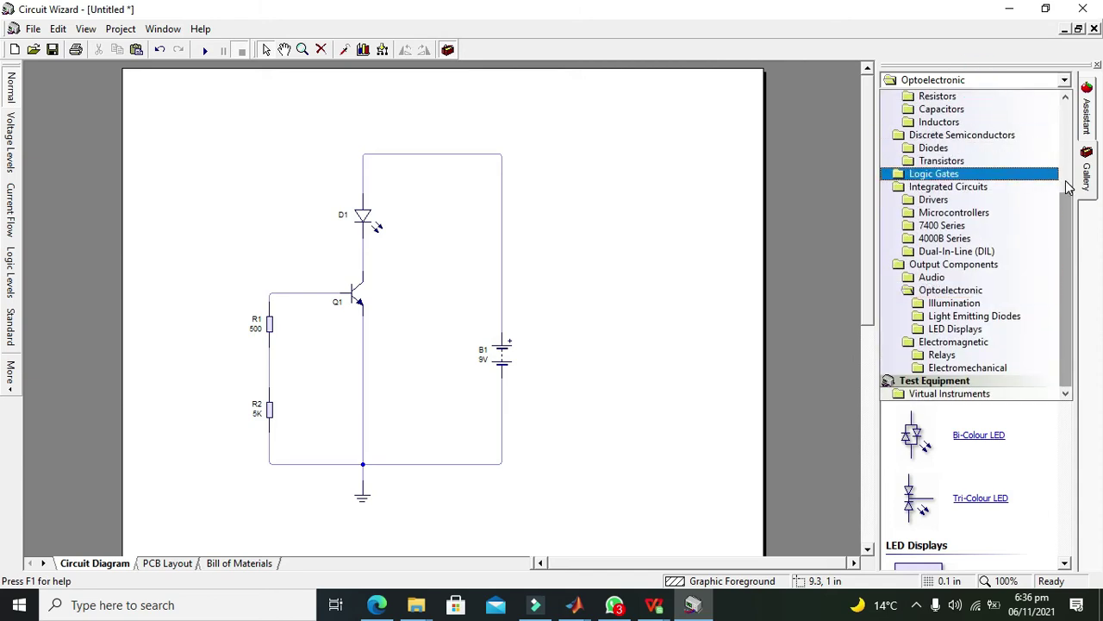
{"action": "left_click_drag", "start_coordinate": [1069, 188], "coordinate": [1070, 201]}
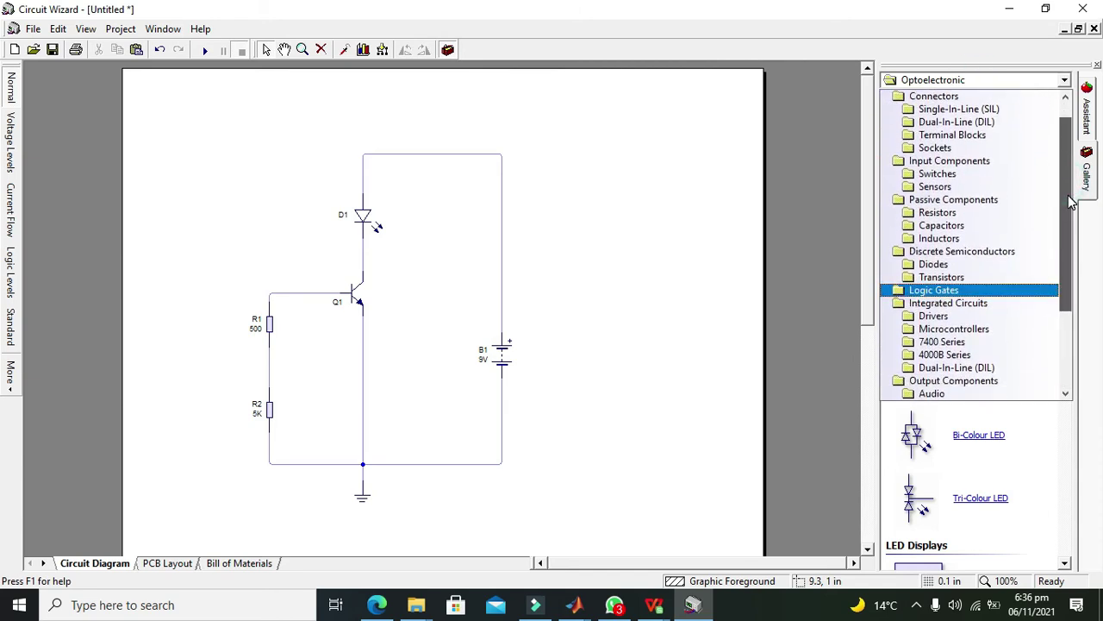
{"action": "left_click", "coordinate": [952, 188]}
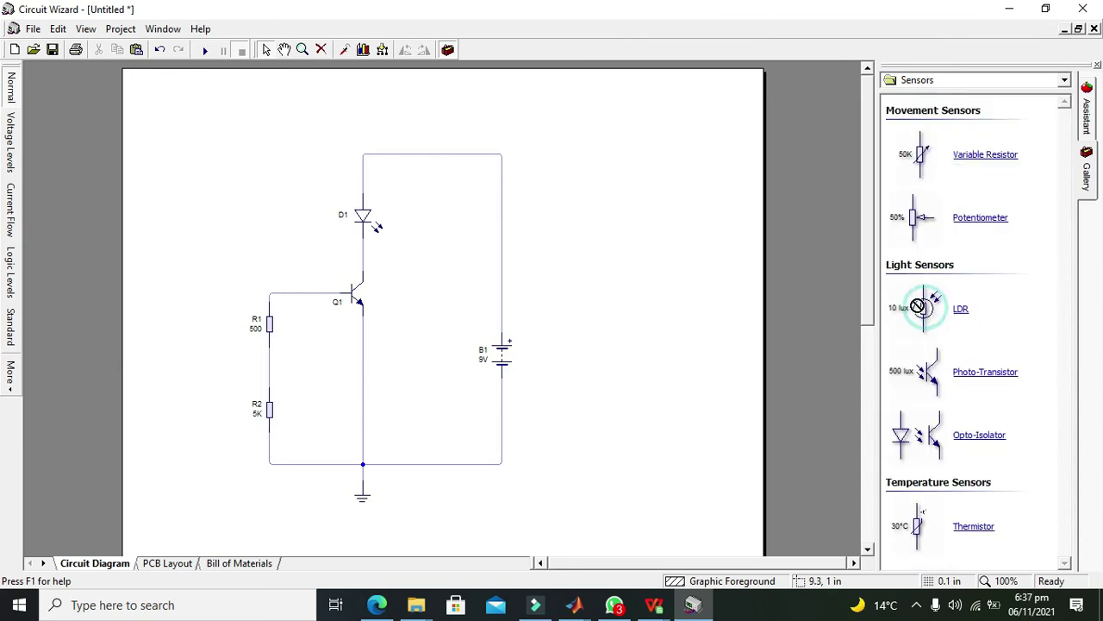
{"action": "mouse_move", "coordinate": [927, 314]}
{"action": "left_mouse_down"}
{"action": "mouse_move", "coordinate": [255, 228]}
{"action": "mouse_move", "coordinate": [261, 237]}
{"action": "mouse_move", "coordinate": [206, 263]}
{"action": "left_mouse_up"}
{"action": "left_click", "coordinate": [208, 362]}
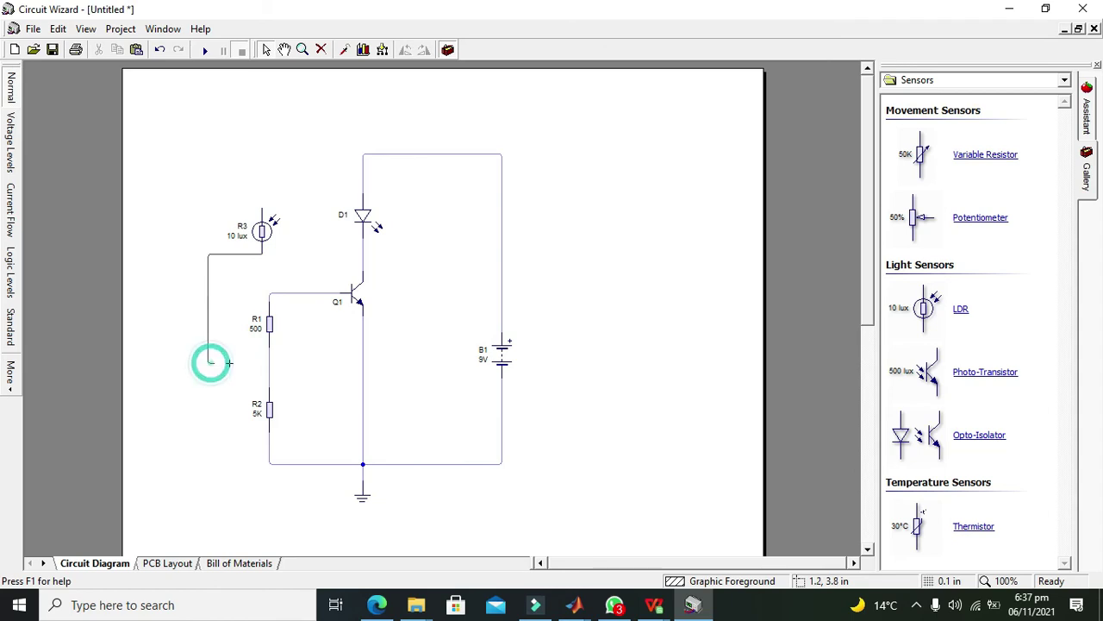
{"action": "left_click", "coordinate": [270, 365]}
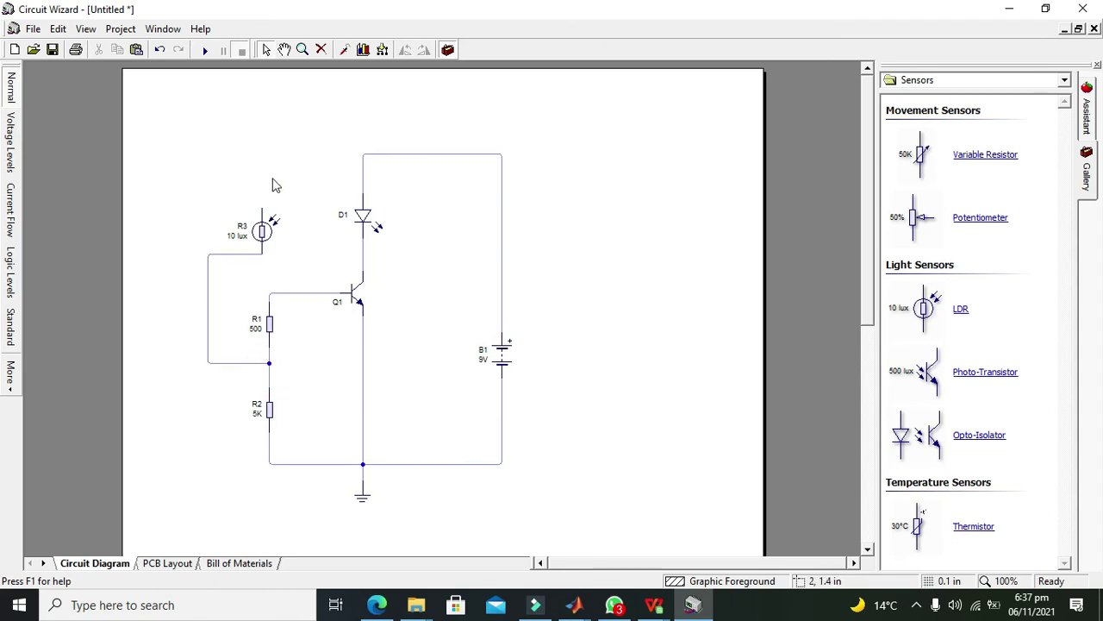
{"action": "mouse_move", "coordinate": [262, 210]}
{"action": "left_mouse_down"}
{"action": "mouse_move", "coordinate": [345, 139]}
{"action": "mouse_move", "coordinate": [362, 153]}
{"action": "left_mouse_up"}
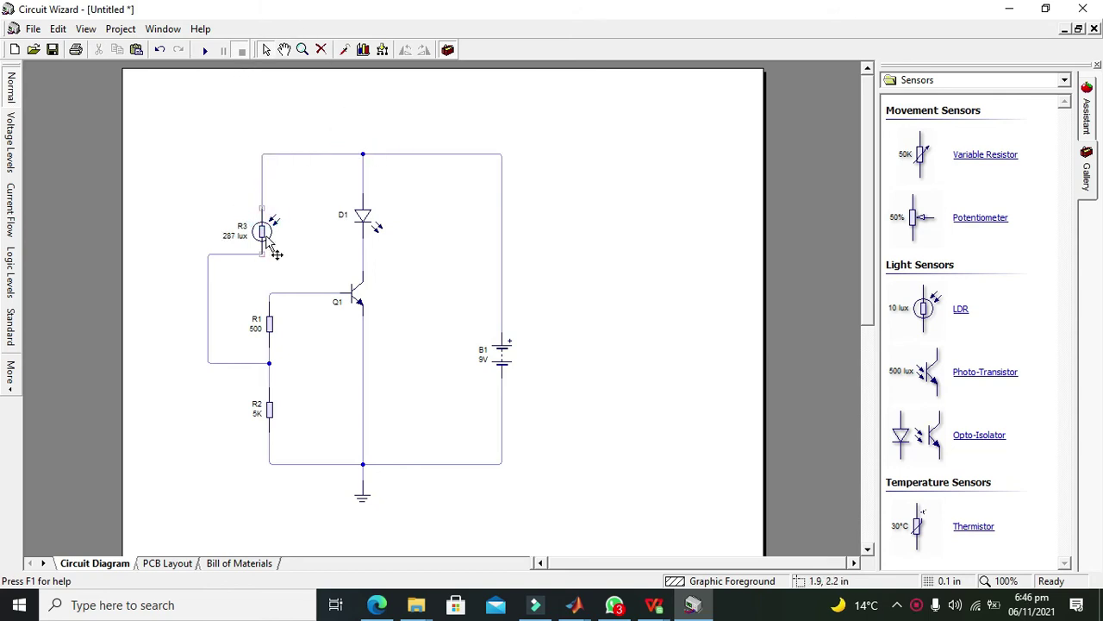
{"action": "mouse_move", "coordinate": [263, 231]}
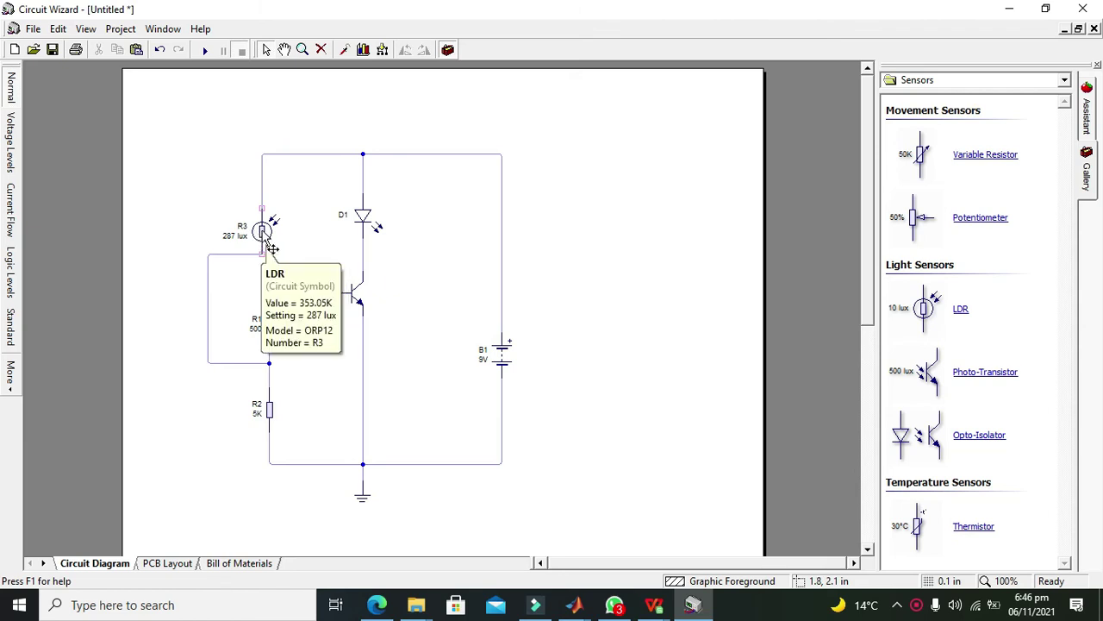
- Close the LDR properties unchanged and start the circuit simulation
{"action": "left_click", "coordinate": [265, 234]}
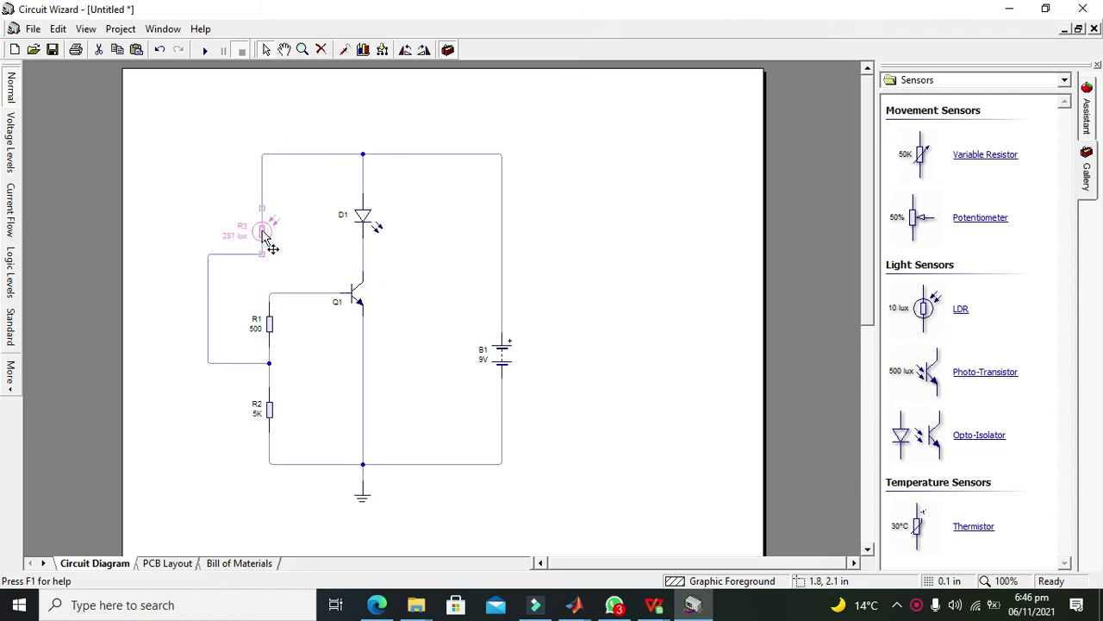
{"action": "double_click", "coordinate": [265, 236]}
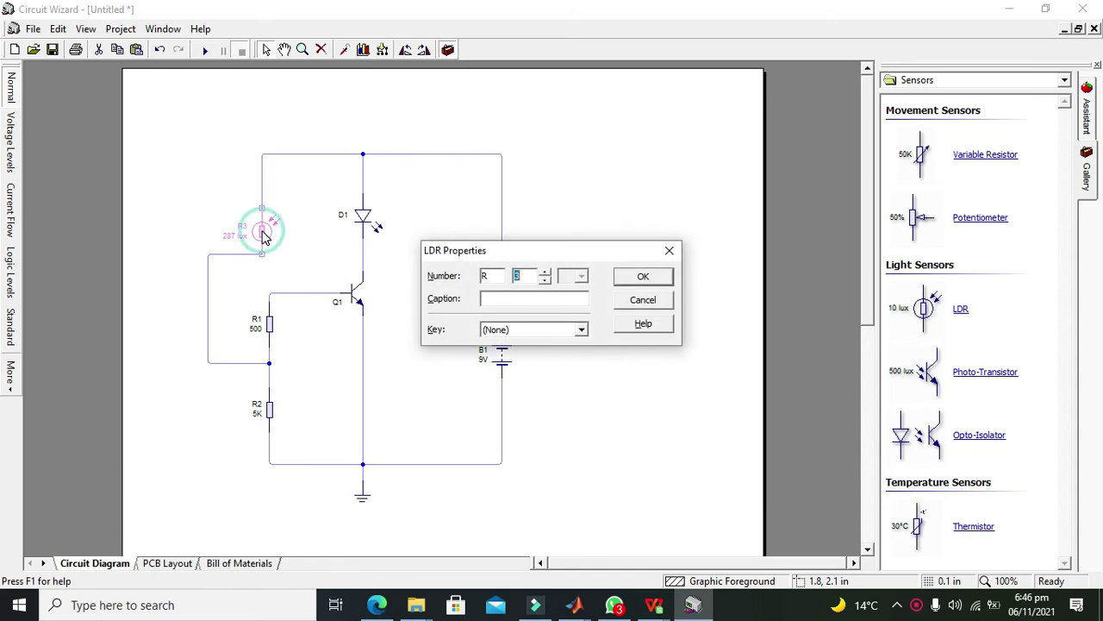
{"action": "left_click", "coordinate": [646, 300]}
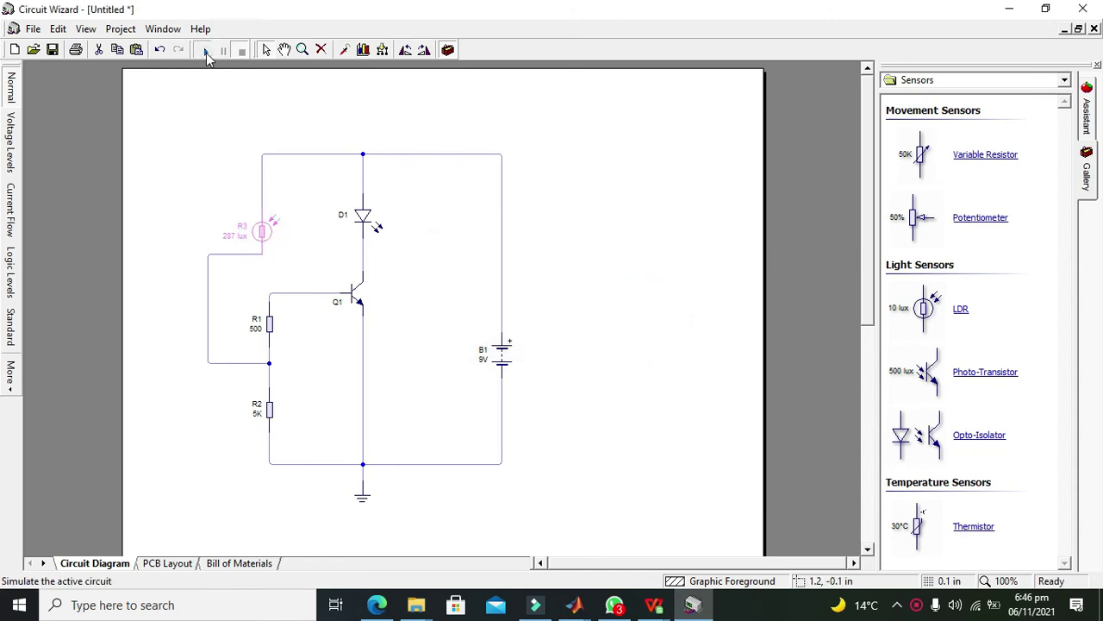
{"action": "left_click", "coordinate": [206, 51]}
{"action": "left_click", "coordinate": [250, 101]}
- Lower the LDR light level to 10 lux, then raise it to 135.32 lux
{"action": "left_click", "coordinate": [264, 231]}
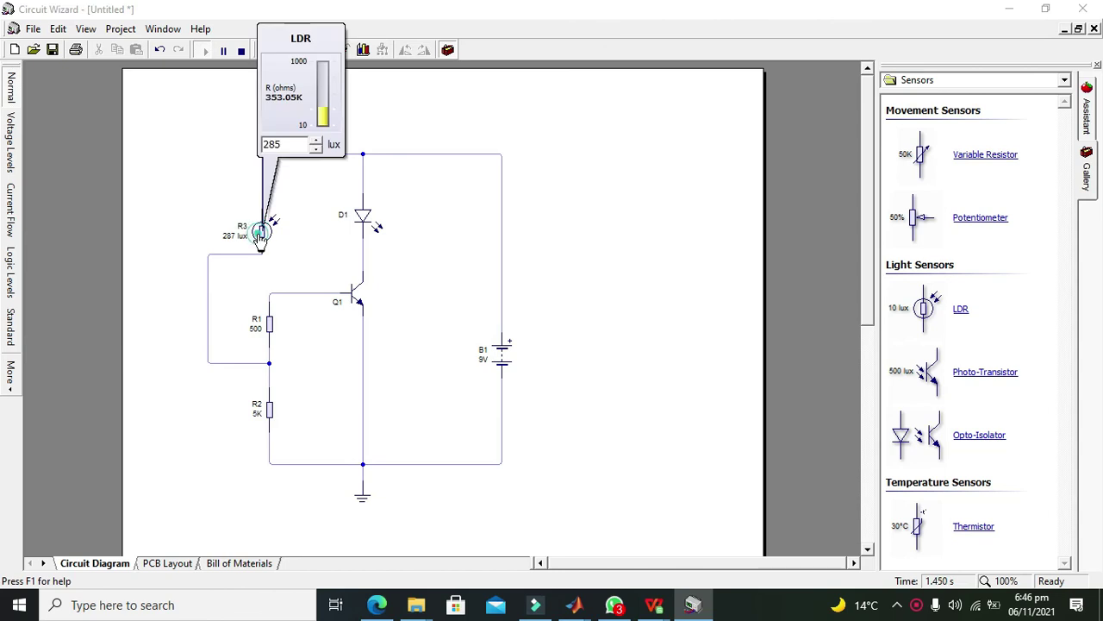
{"action": "left_click_drag", "start_coordinate": [325, 115], "coordinate": [325, 130]}
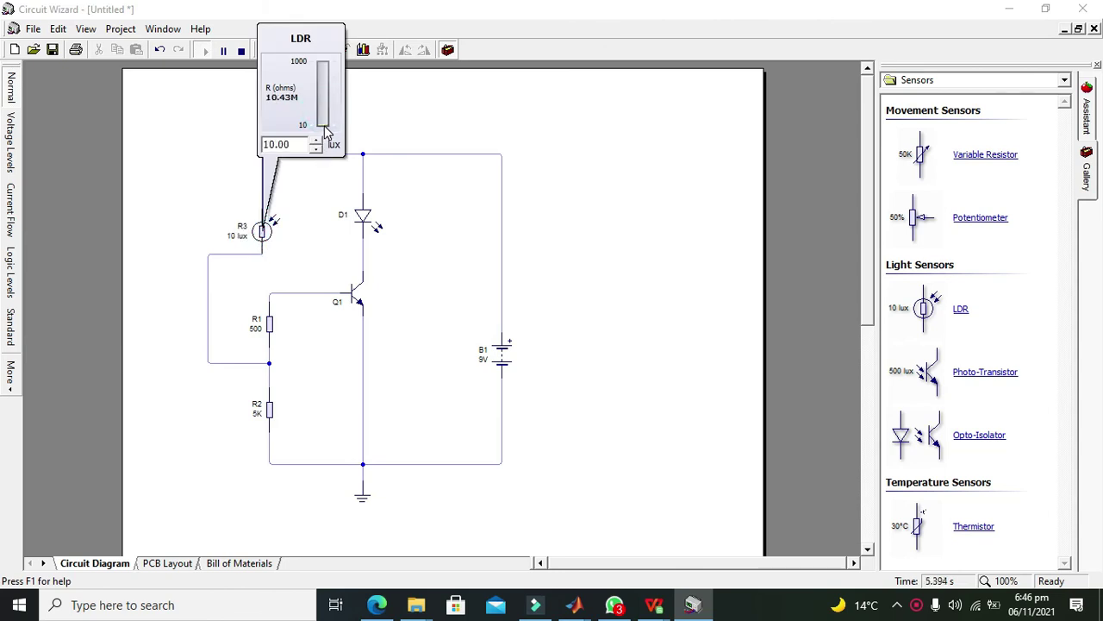
{"action": "left_click_drag", "start_coordinate": [325, 129], "coordinate": [325, 123]}
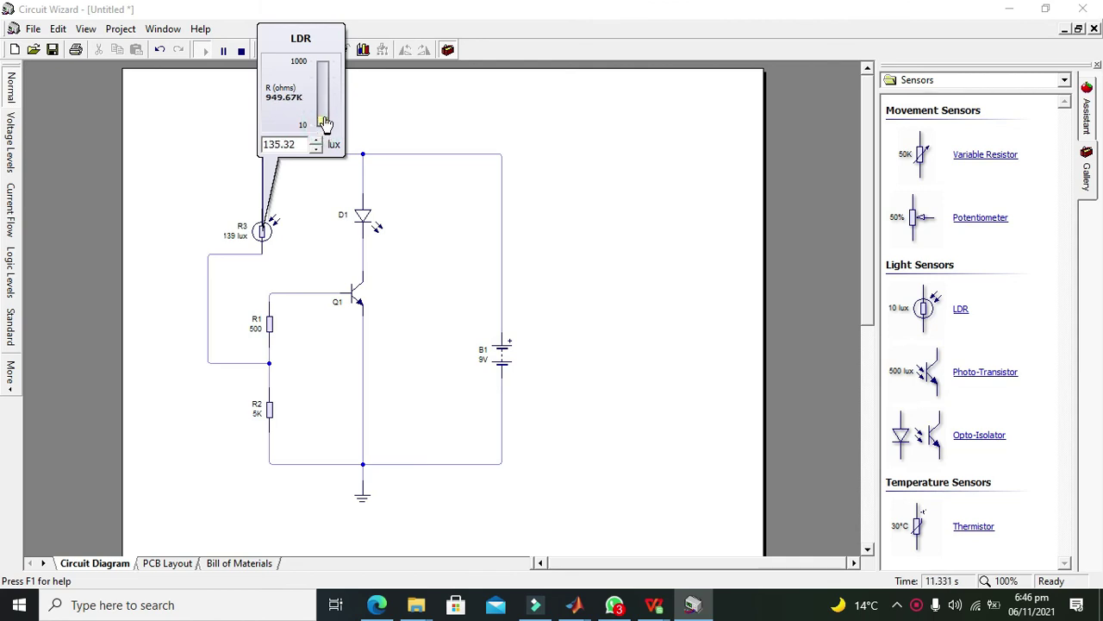
- Raise the LDR light level to 1000 lux so LED D1 glows red
{"action": "left_click_drag", "start_coordinate": [324, 123], "coordinate": [325, 89]}
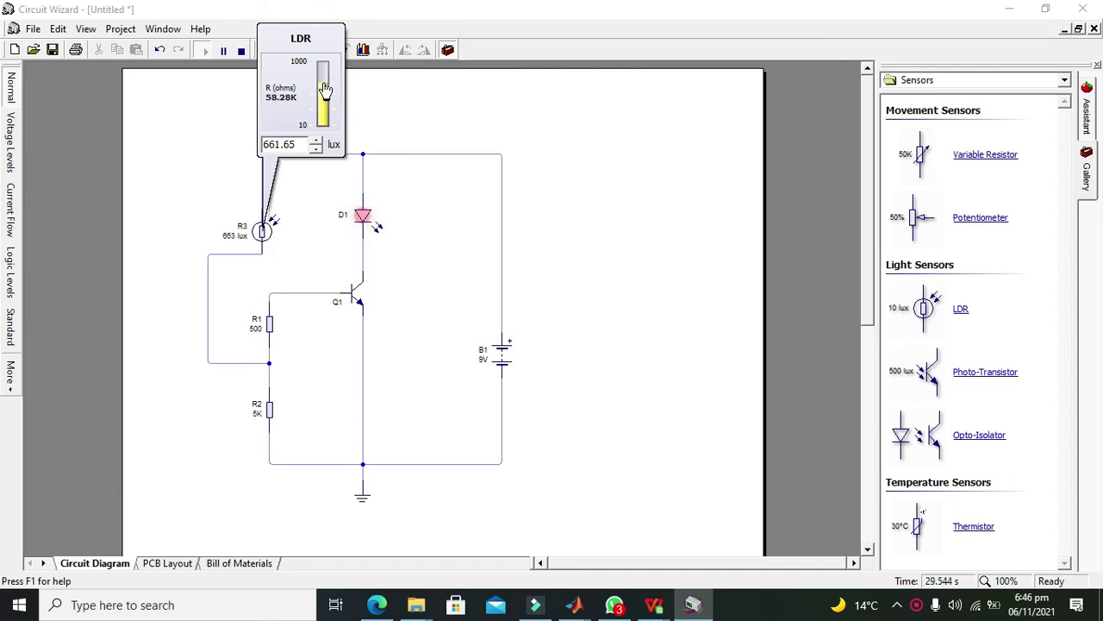
{"action": "mouse_move", "coordinate": [325, 88]}
{"action": "left_mouse_down"}
{"action": "mouse_move", "coordinate": [324, 64]}
{"action": "mouse_move", "coordinate": [323, 100]}
{"action": "mouse_move", "coordinate": [322, 65]}
{"action": "left_mouse_up"}
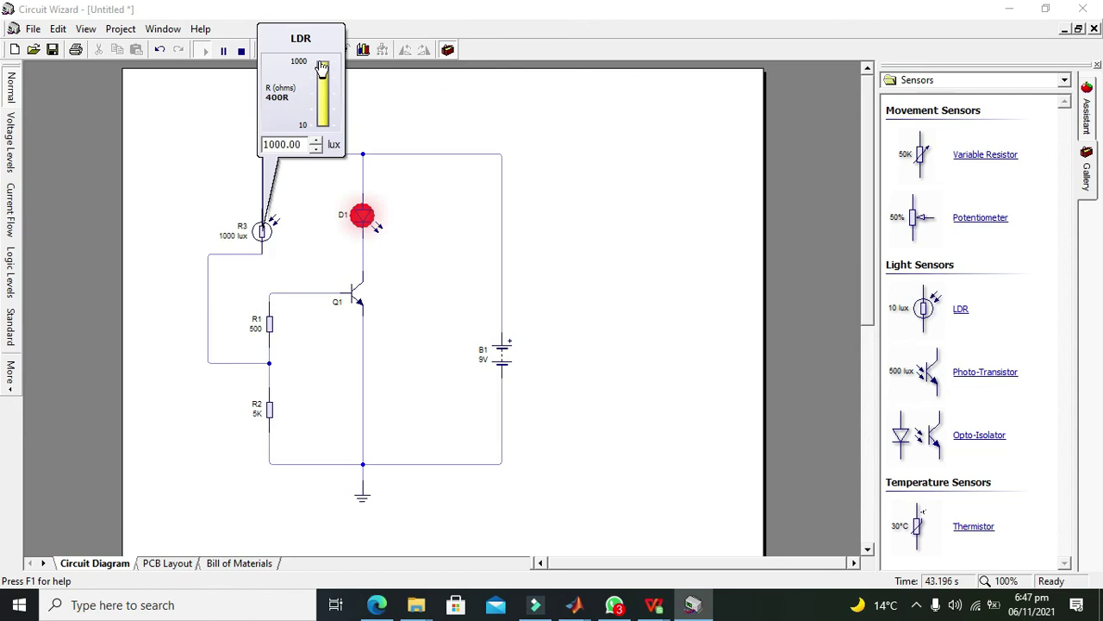